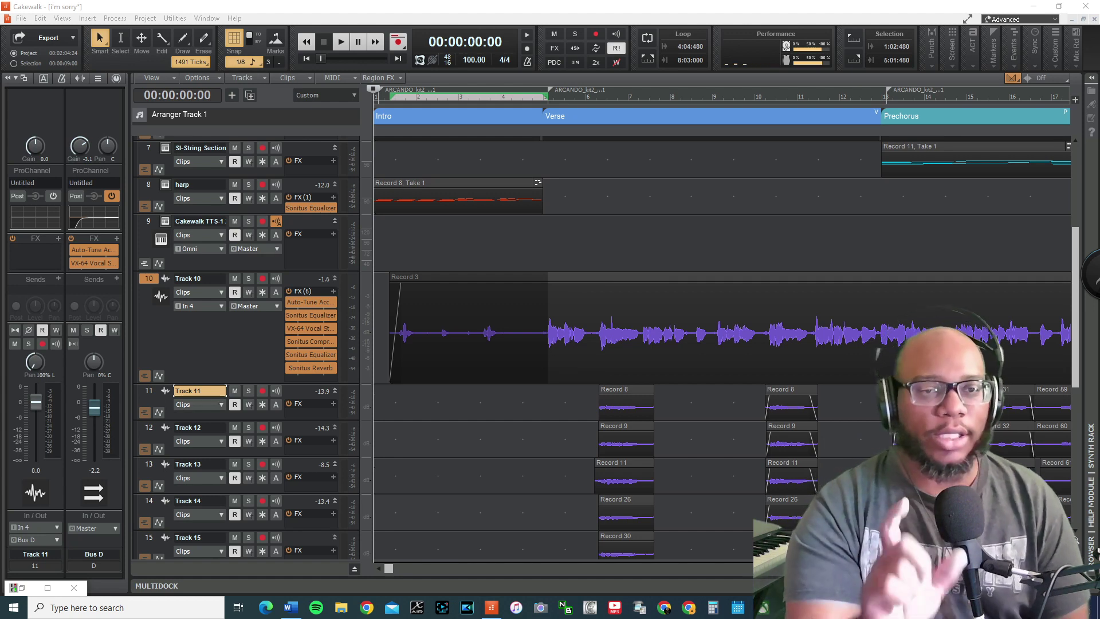
- Play the lead vocal from the intro/verse boundary into the verse, stopping at 00:00:12:12
click(518, 95)
key(space)
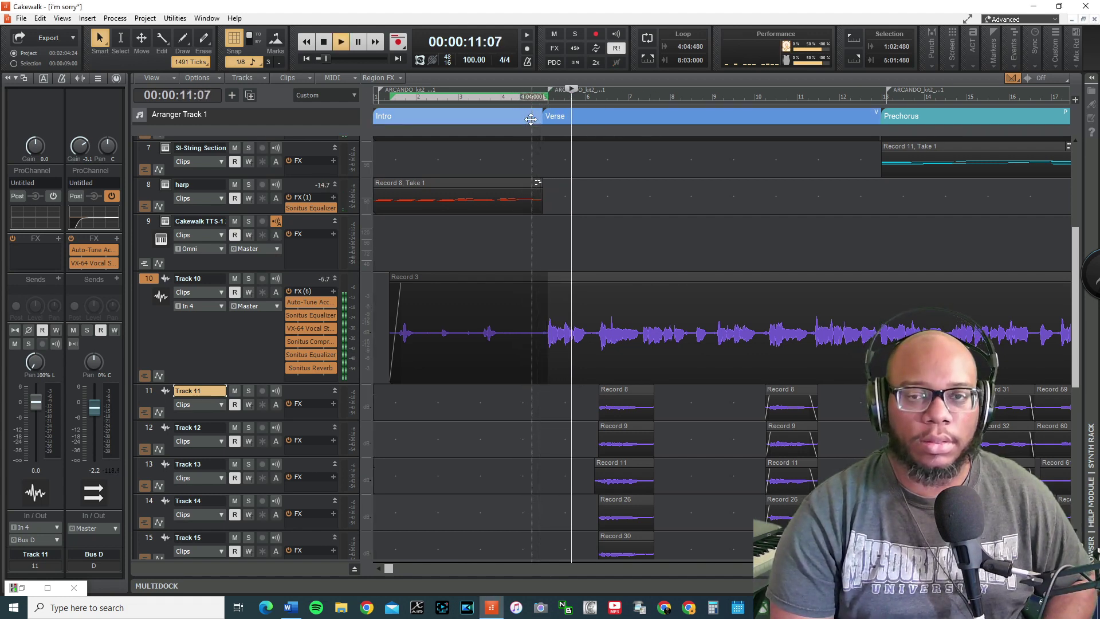
key(space)
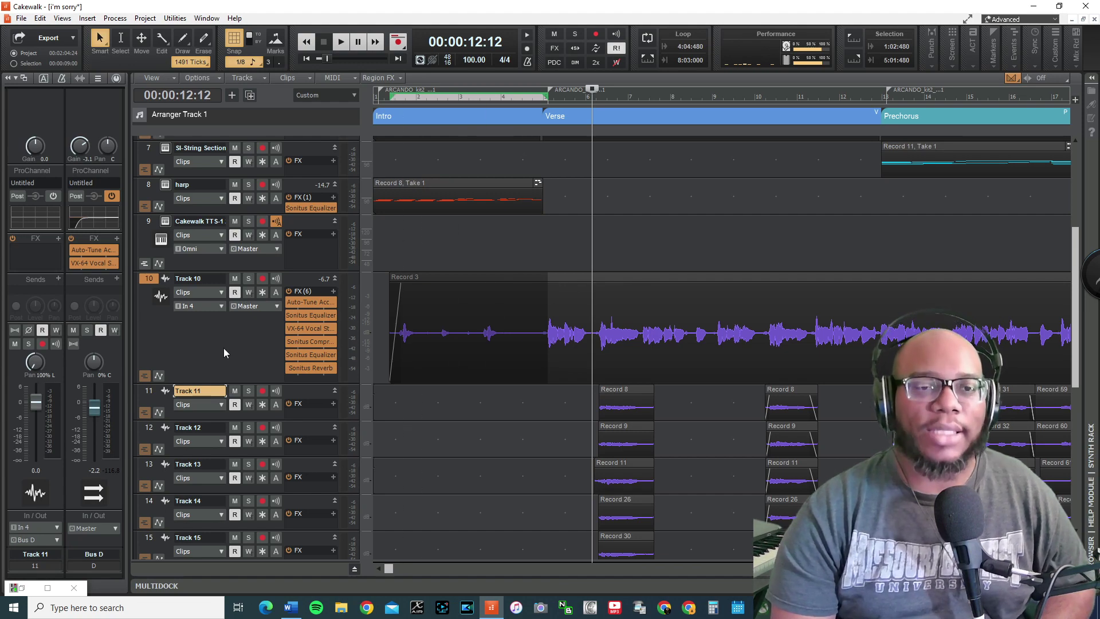
- Add a send from Track 10 to a newly created Aux 2 track
right_click(207, 335)
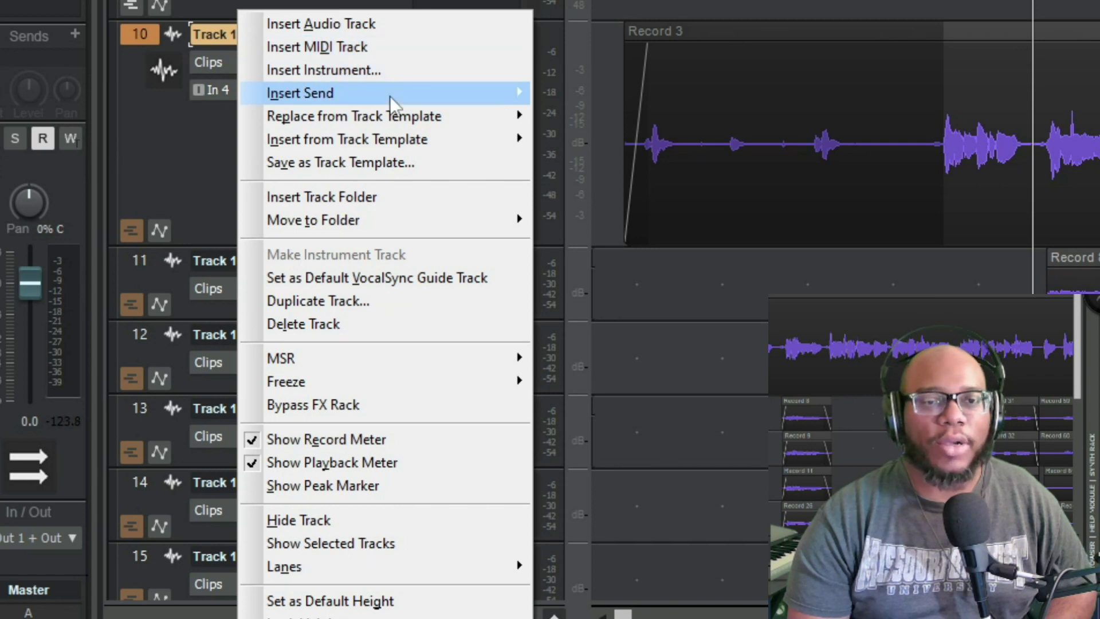
mouse_move(390, 98)
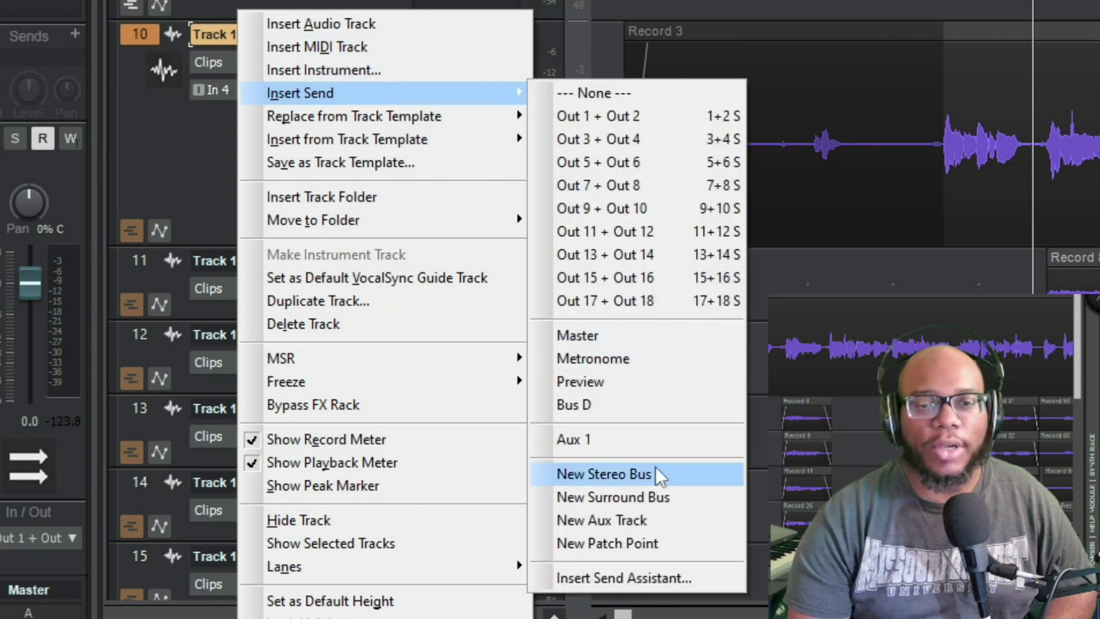
click(647, 522)
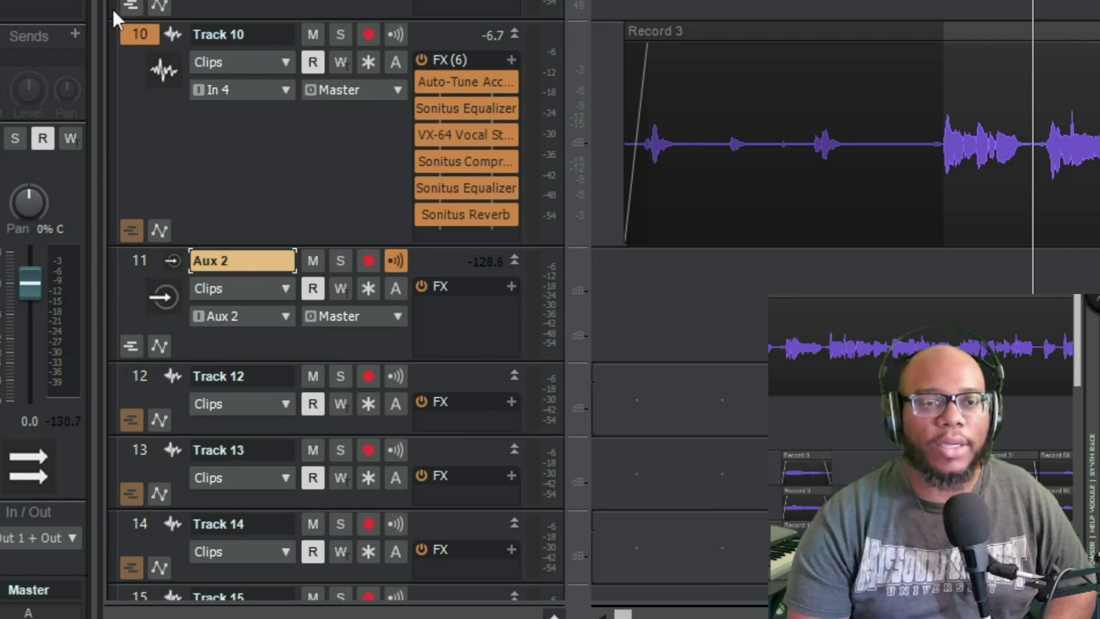
- Delete Track 10's old Aux 1 send so Aux 2 is its only send
click(133, 36)
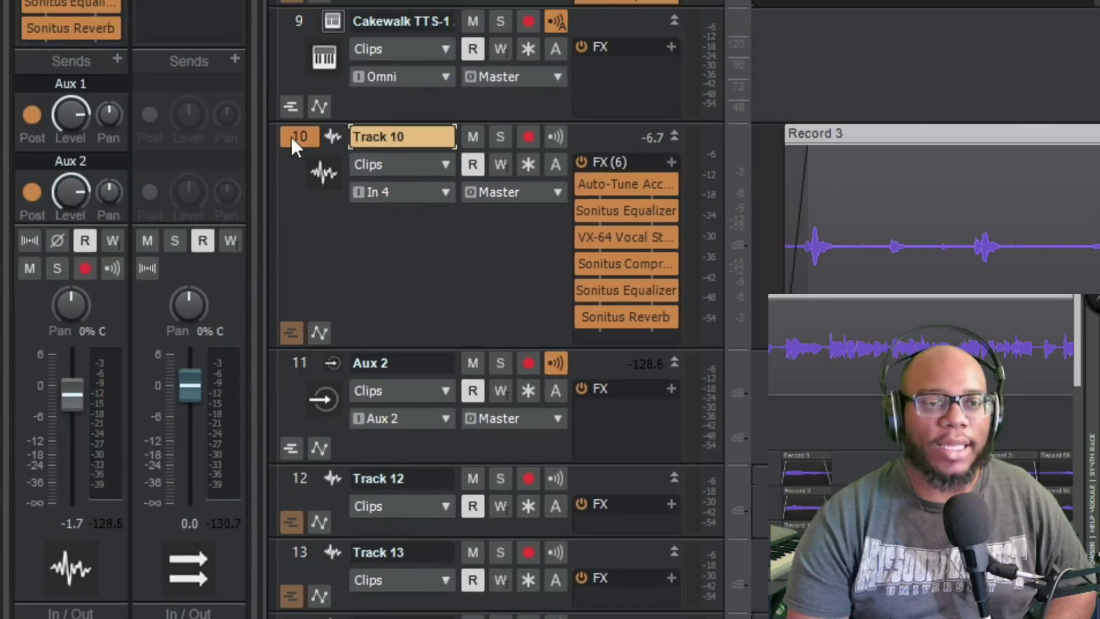
right_click(60, 110)
right_click(31, 89)
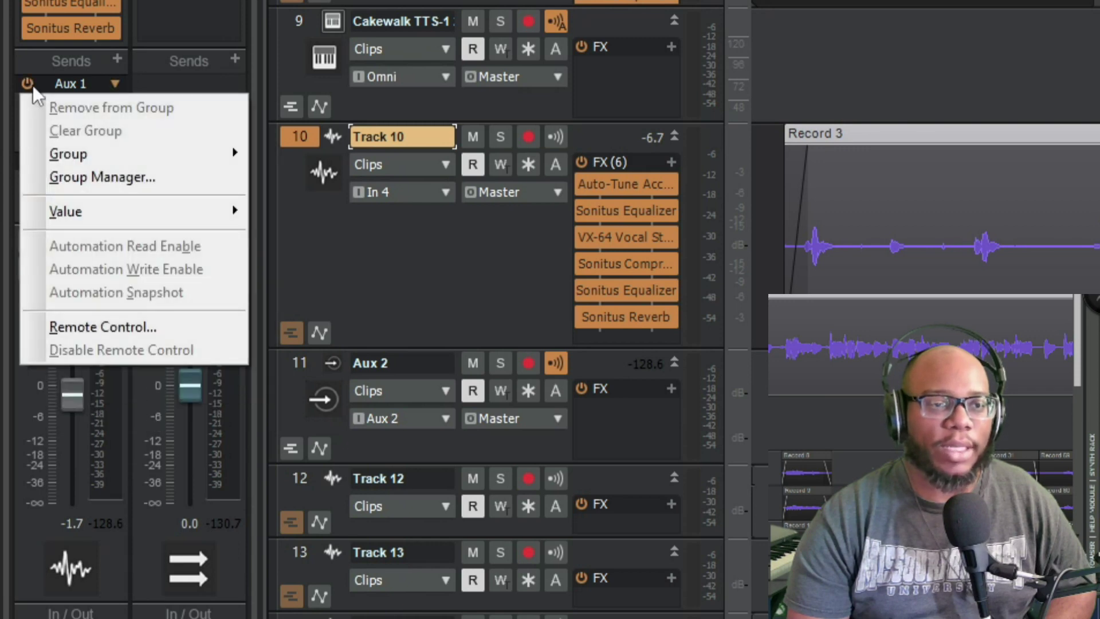
click(82, 57)
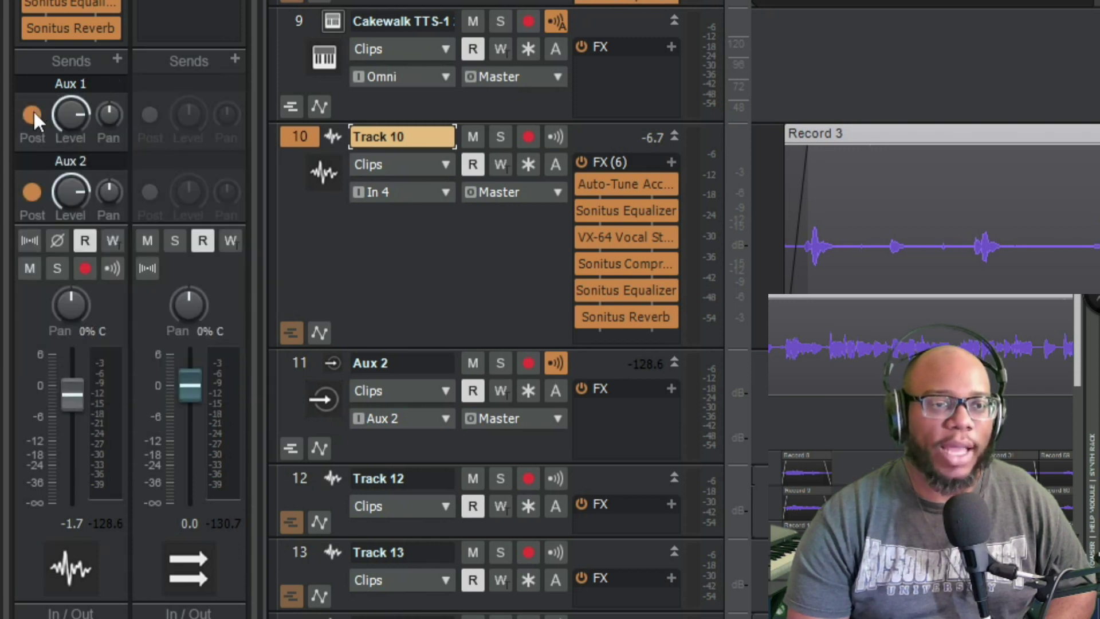
right_click(46, 111)
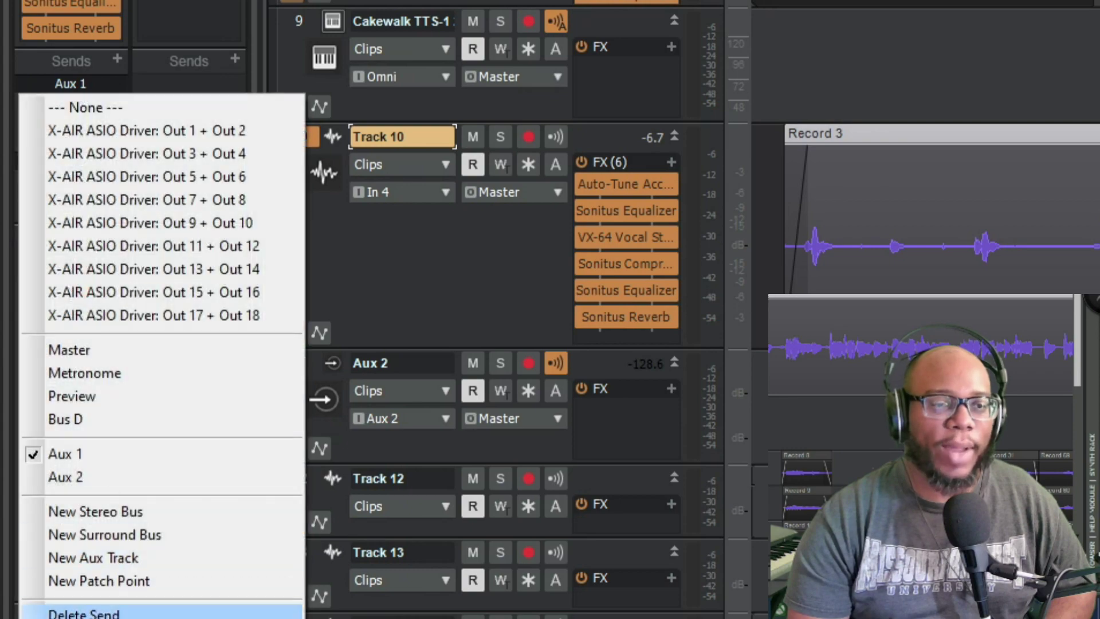
click(114, 609)
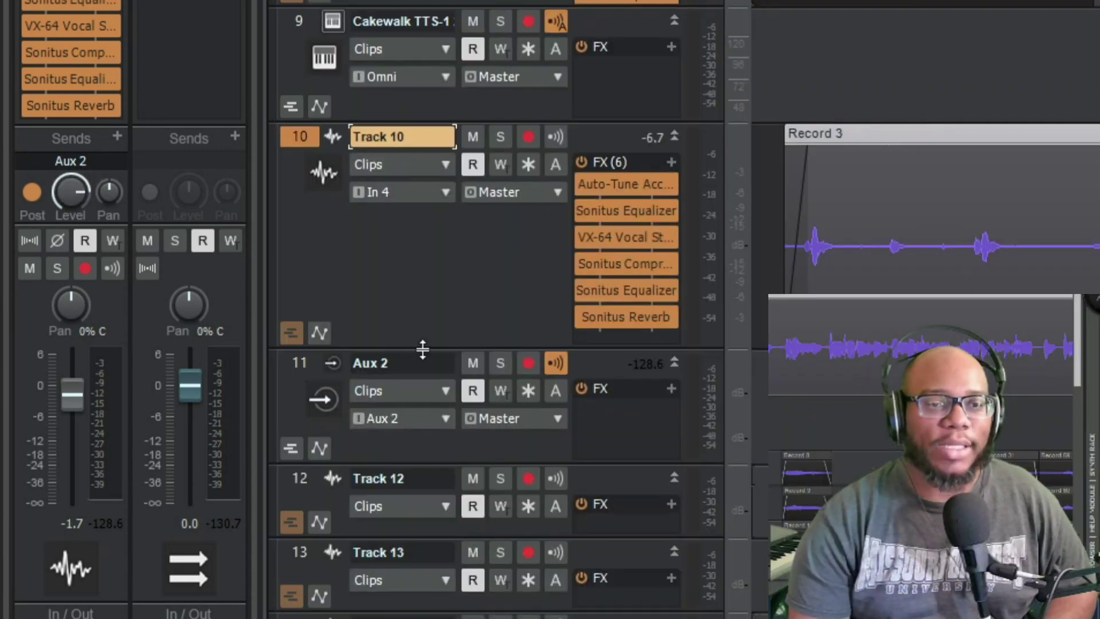
- Rename the Aux 2 track (track 11) to 'lead vox effects'
click(392, 367)
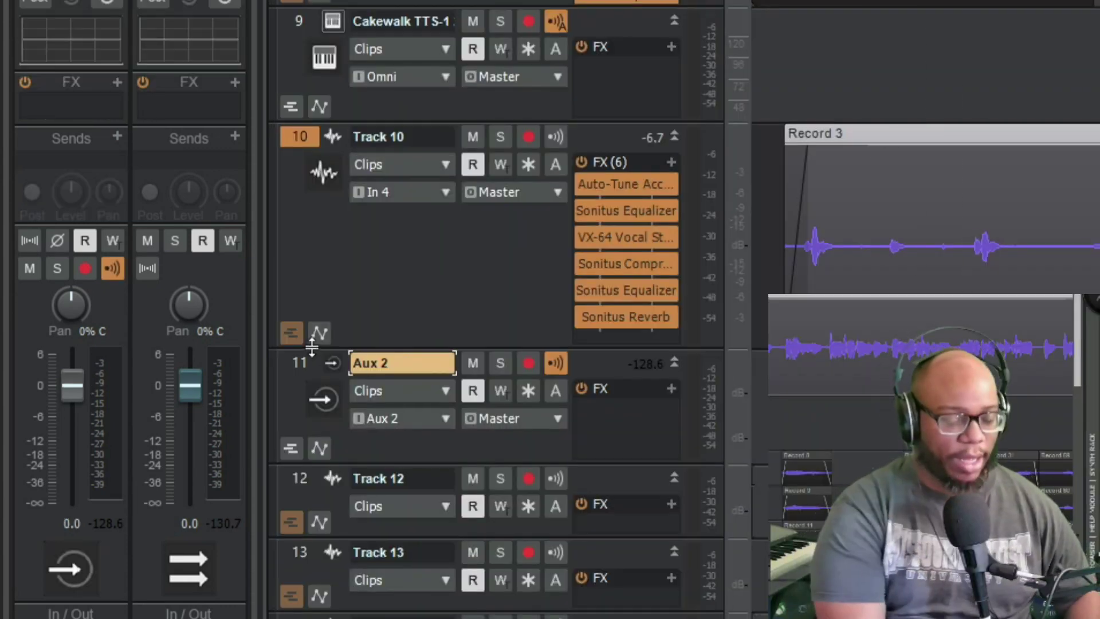
double_click(424, 364)
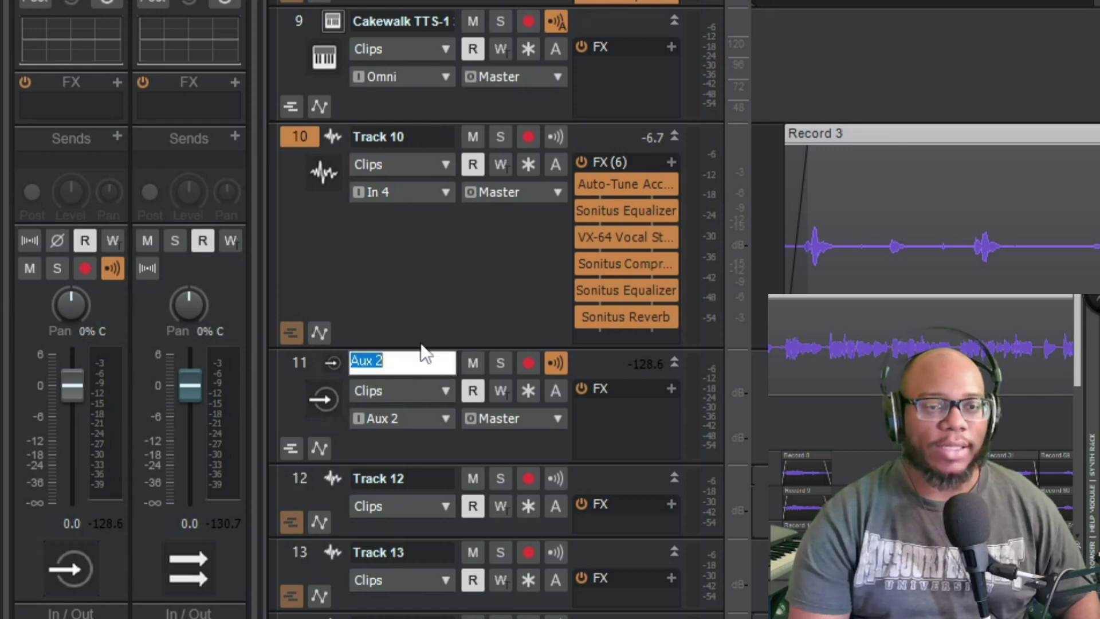
text(lead)
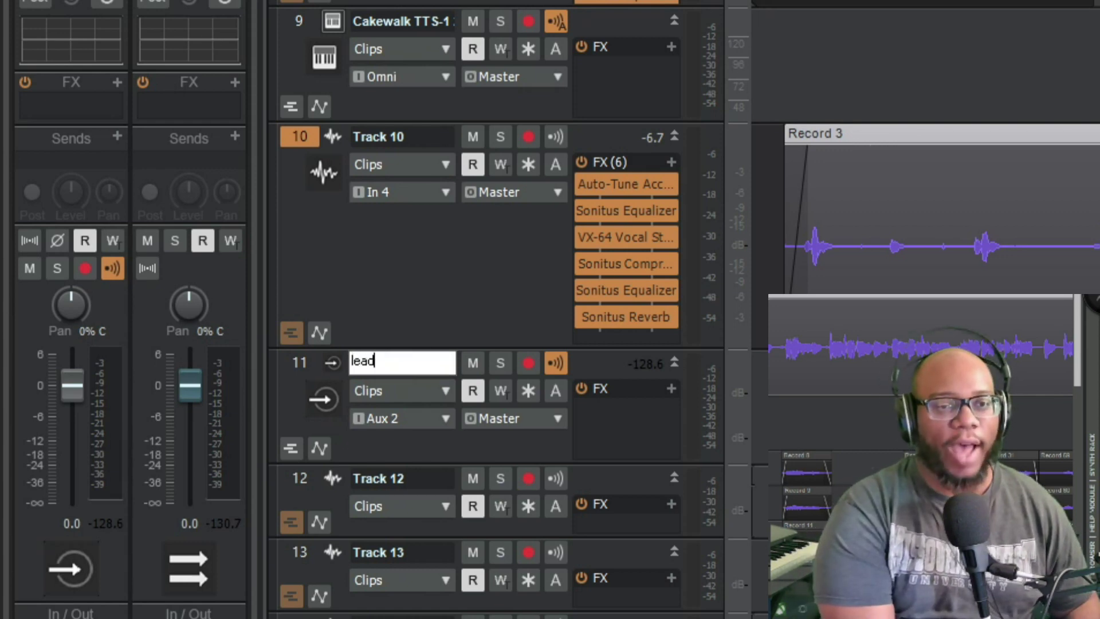
text( vox effects)
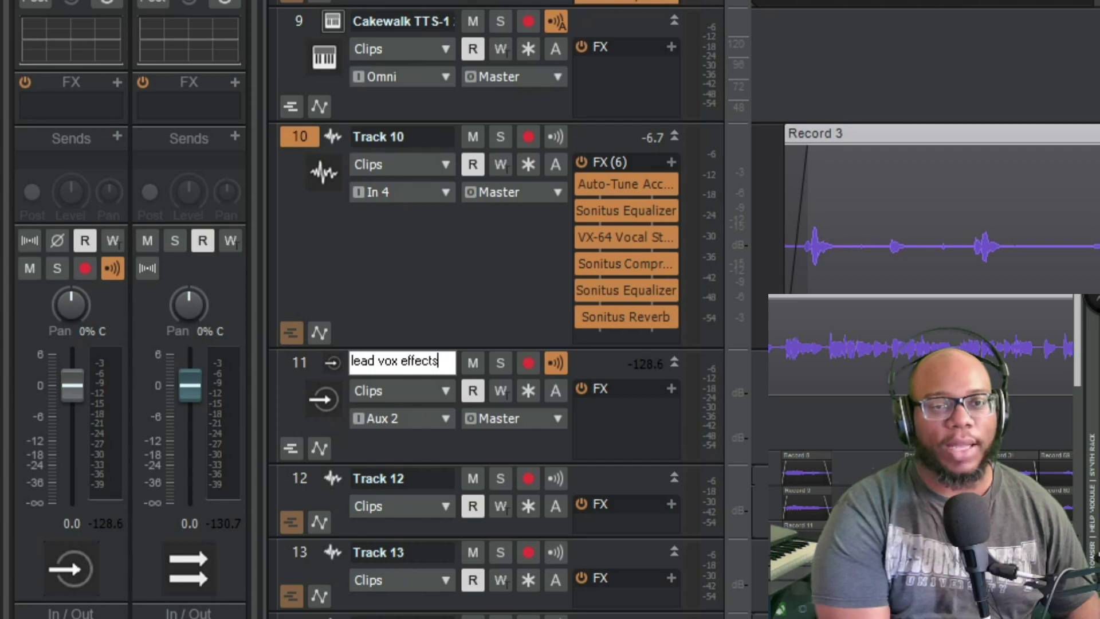
key(Return)
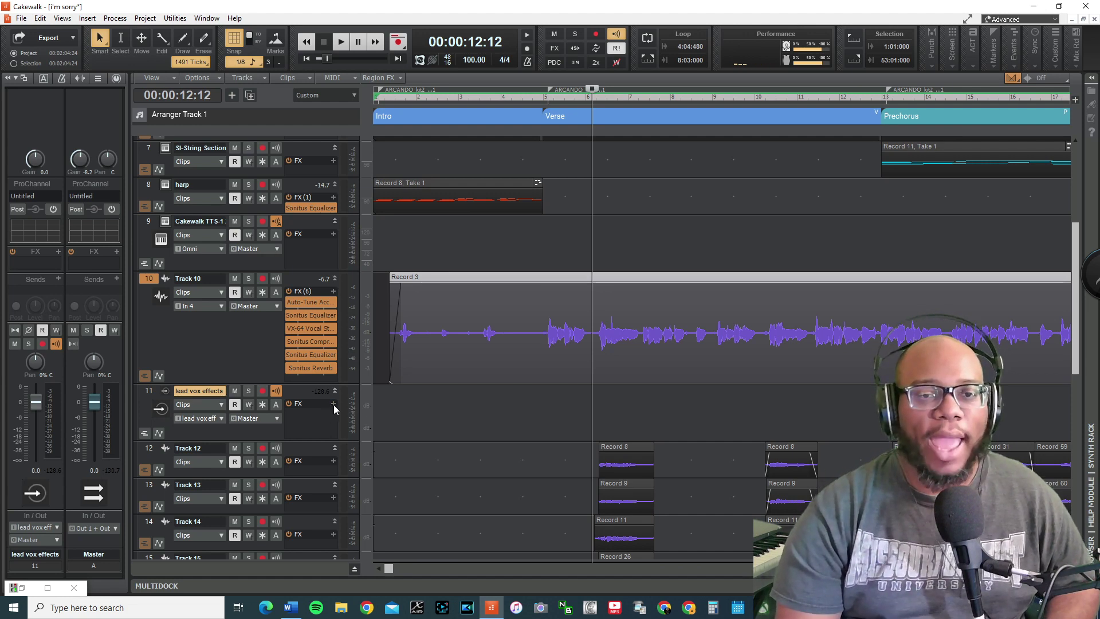
click(334, 405)
- Insert Sonitus Delay on the lead vox effects track and play from around bar 5
mouse_move(413, 288)
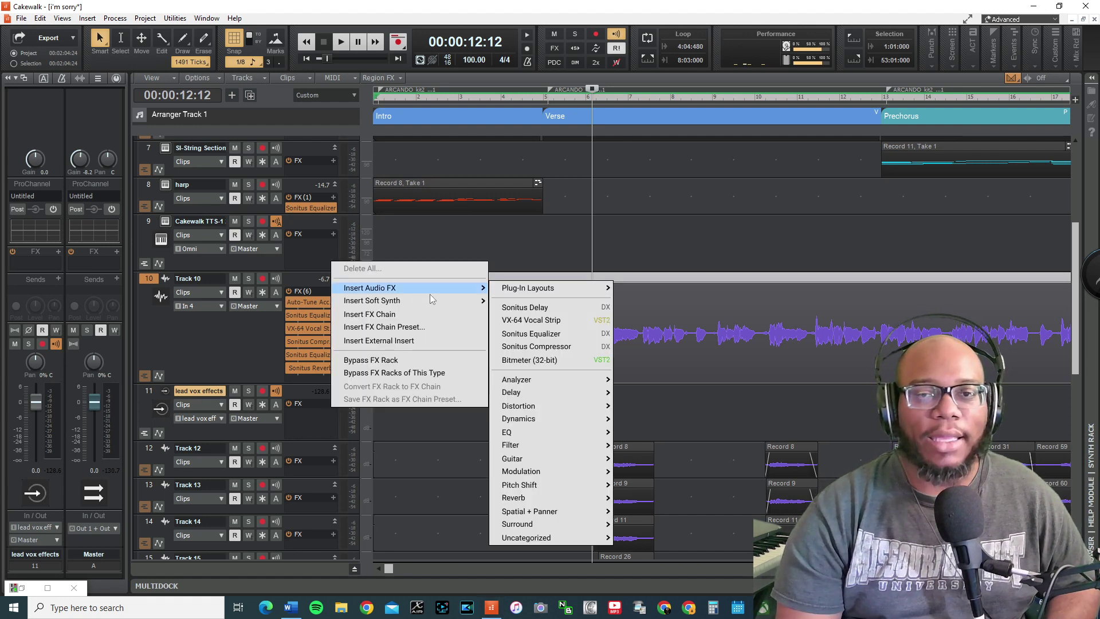
click(516, 309)
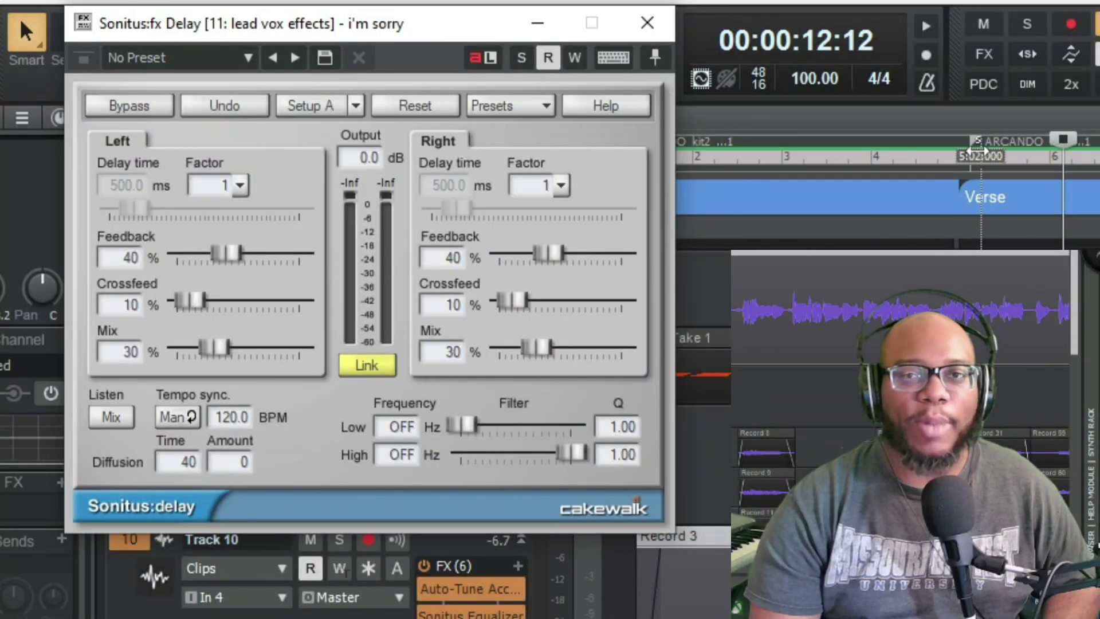
click(970, 156)
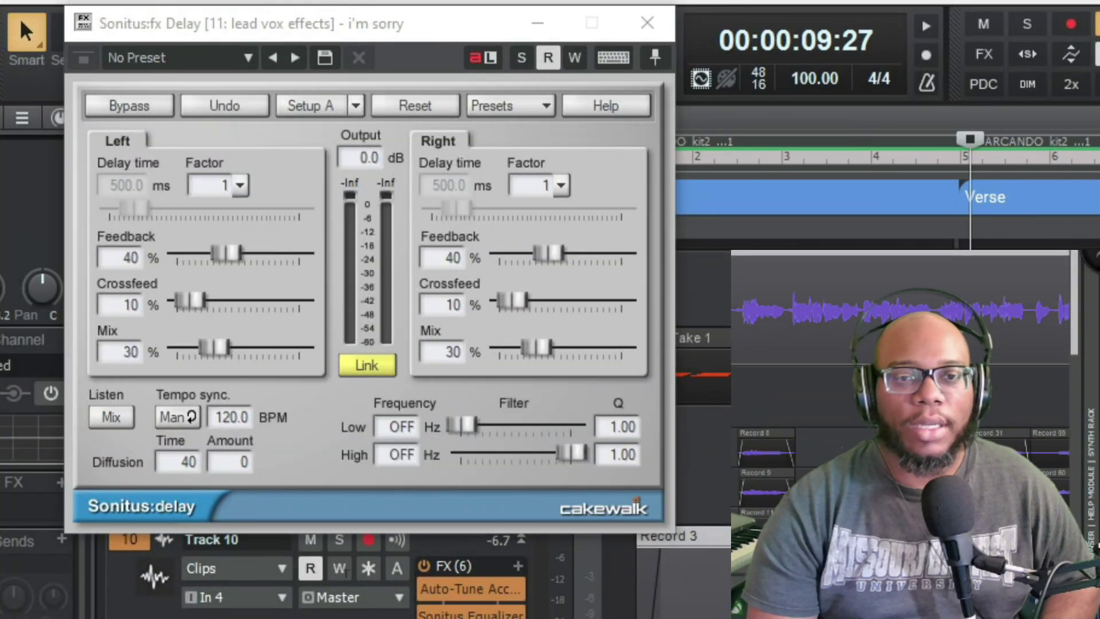
key(space)
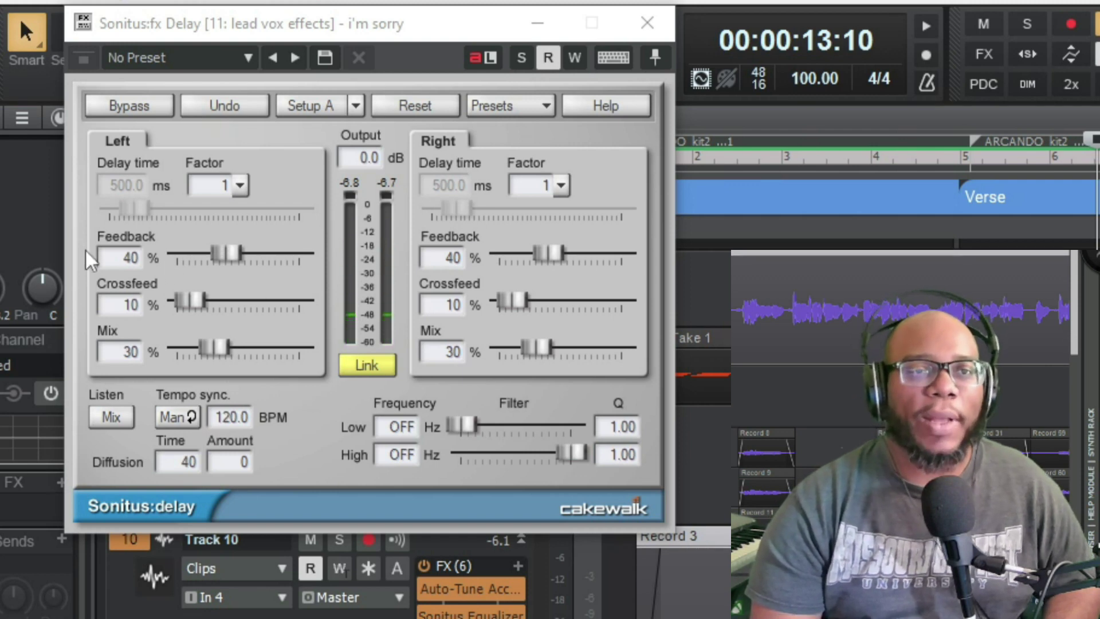
- Set the delay's crossfeed and feedback to 0% and its mix to about 74%
drag(196, 303, 182, 302)
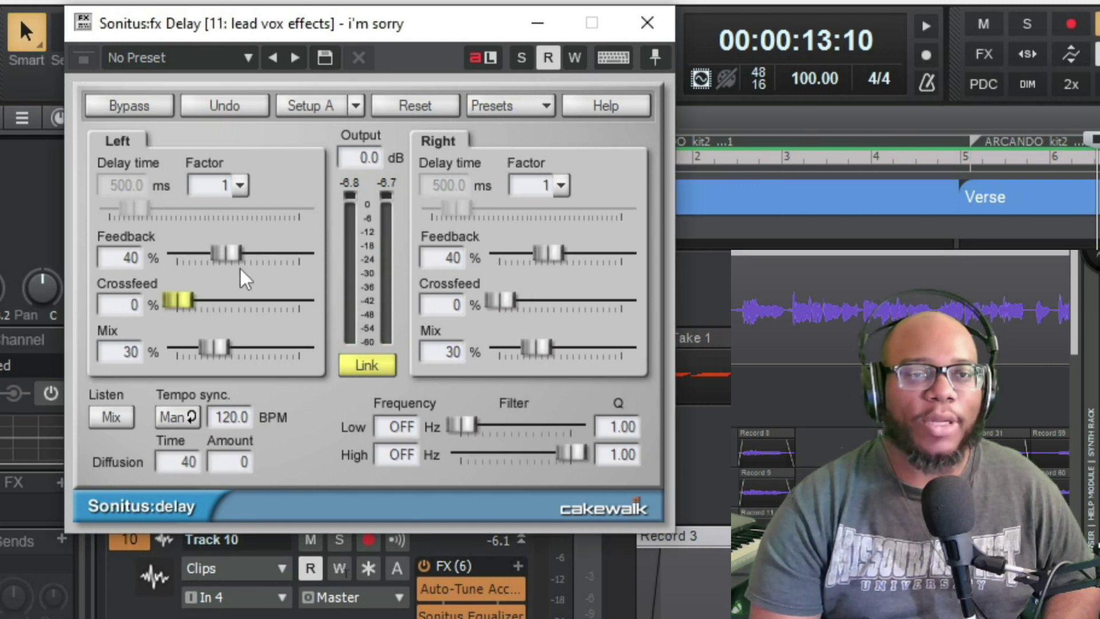
drag(234, 253, 182, 257)
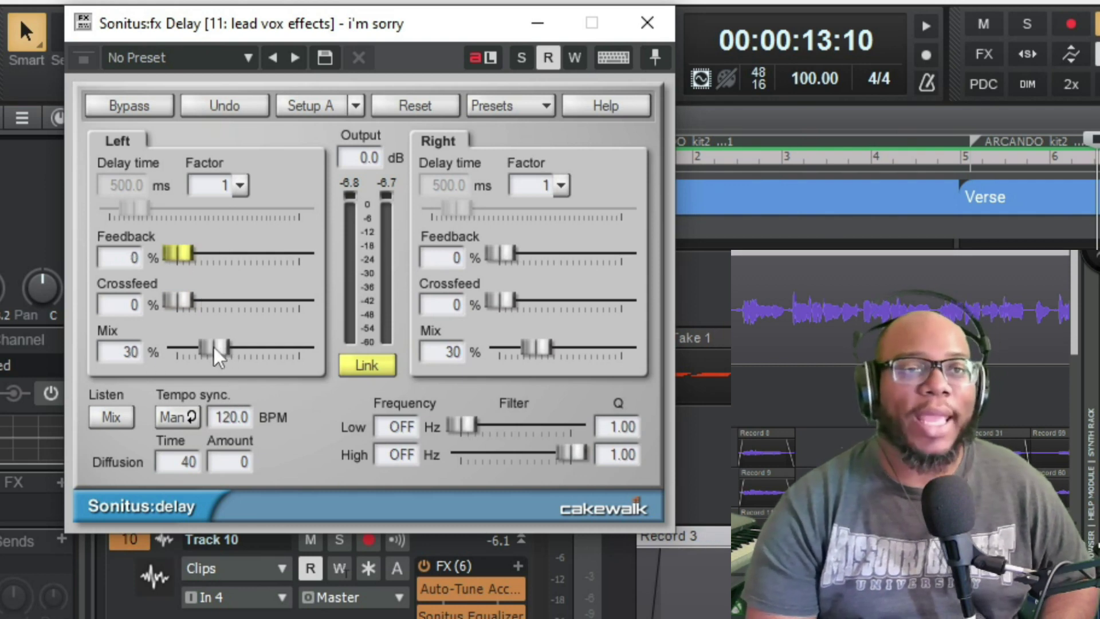
drag(217, 356, 265, 355)
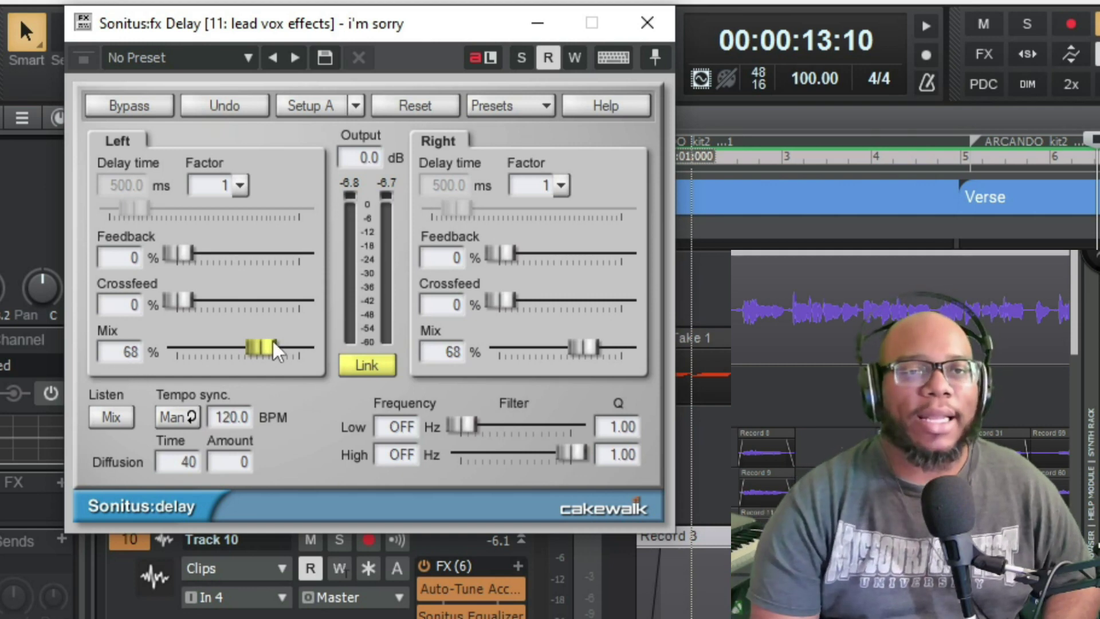
drag(261, 347, 309, 347)
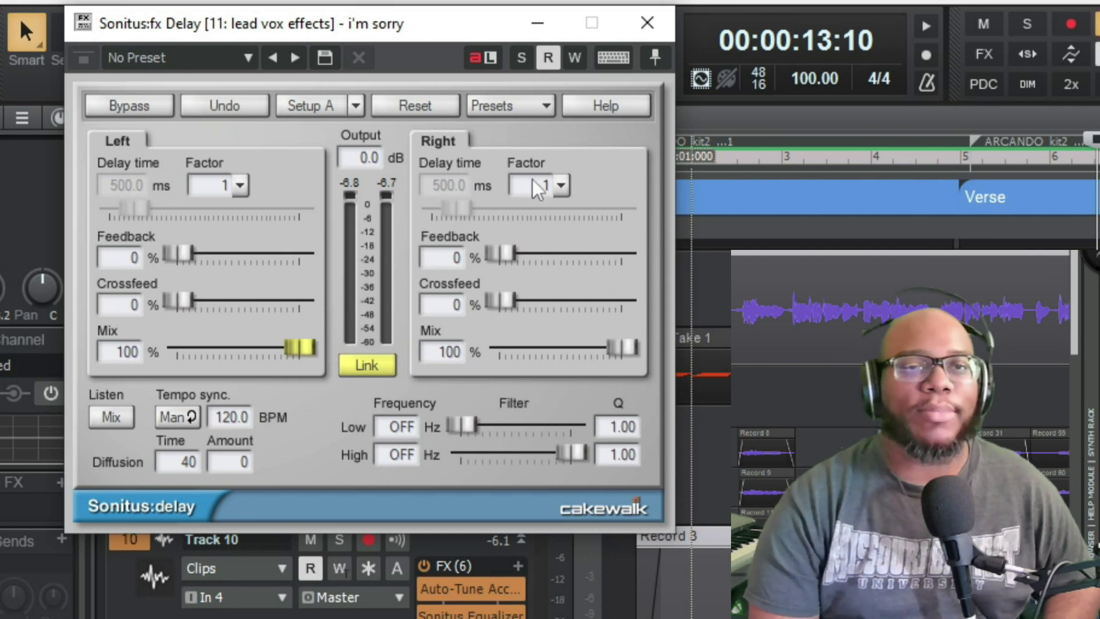
drag(296, 350, 267, 348)
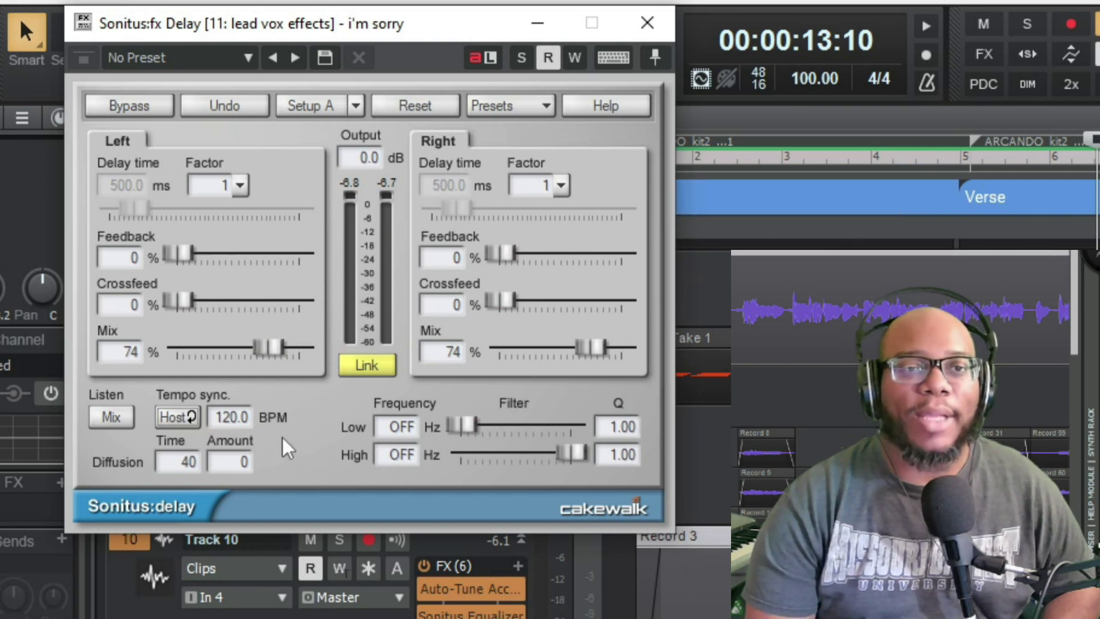
- Briefly audition the current delay setting
key(space)
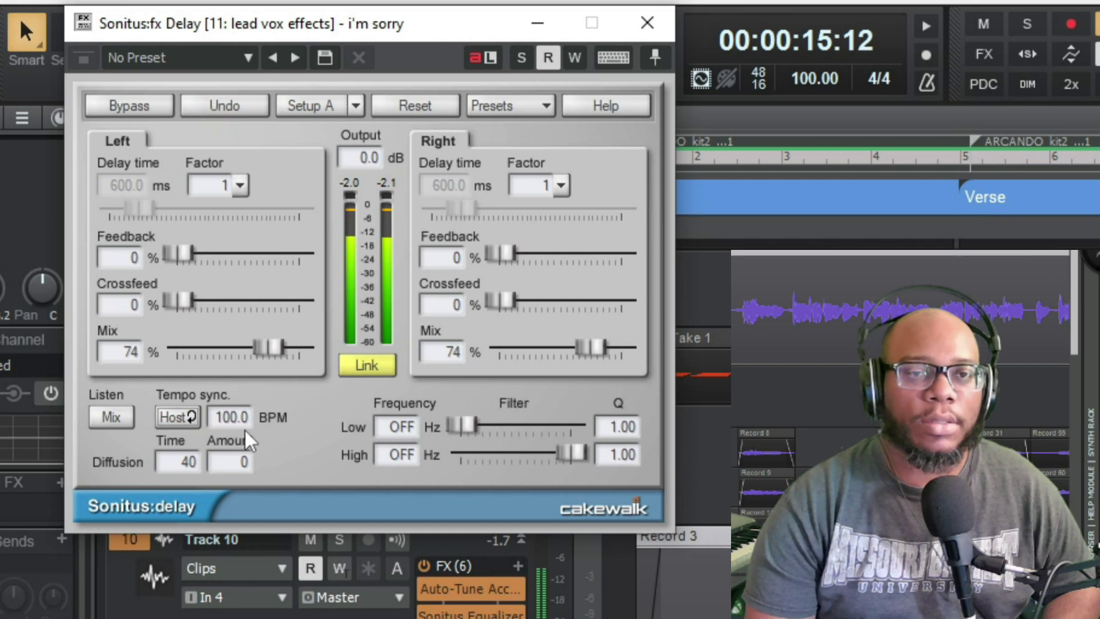
click(368, 539)
key(space)
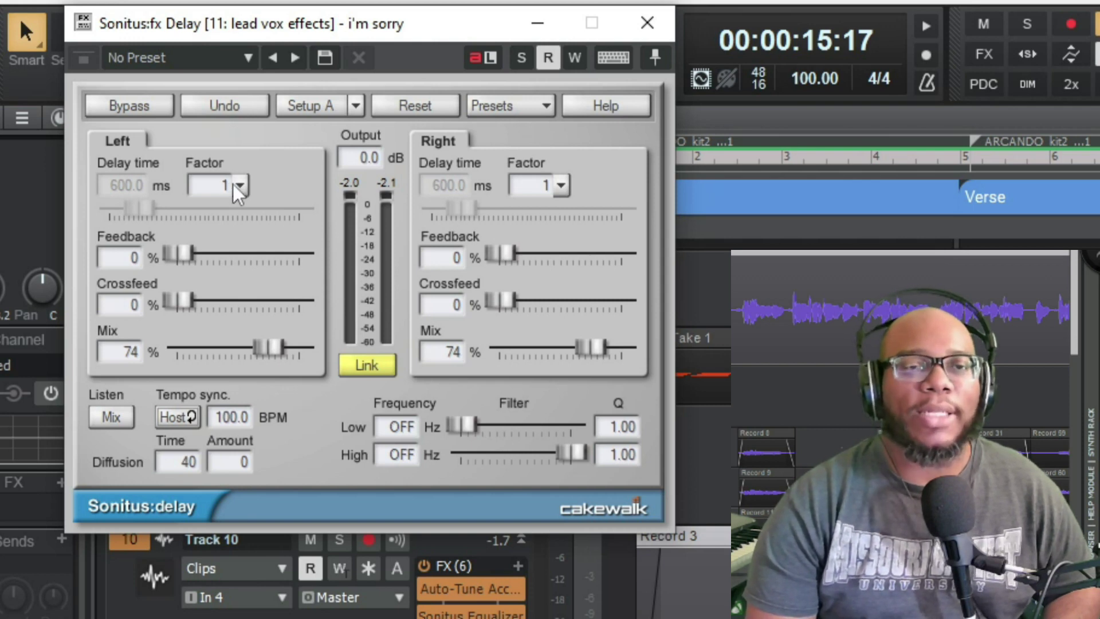
- Set left and right delay factors to 2 for 1200 ms repeats, then play from bar 4
click(240, 186)
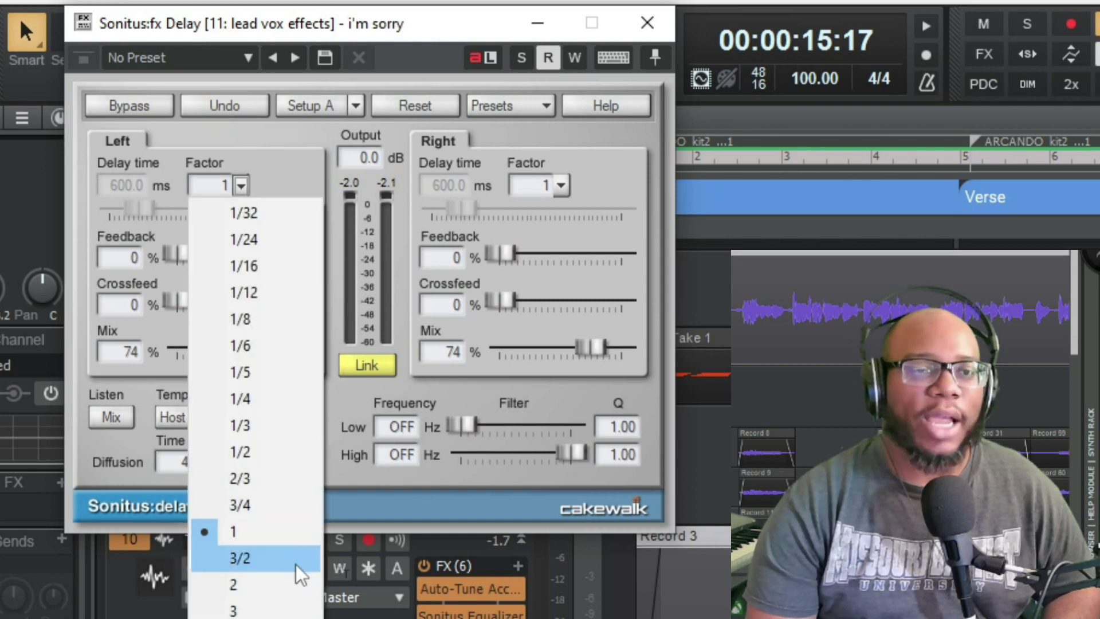
click(252, 585)
click(561, 185)
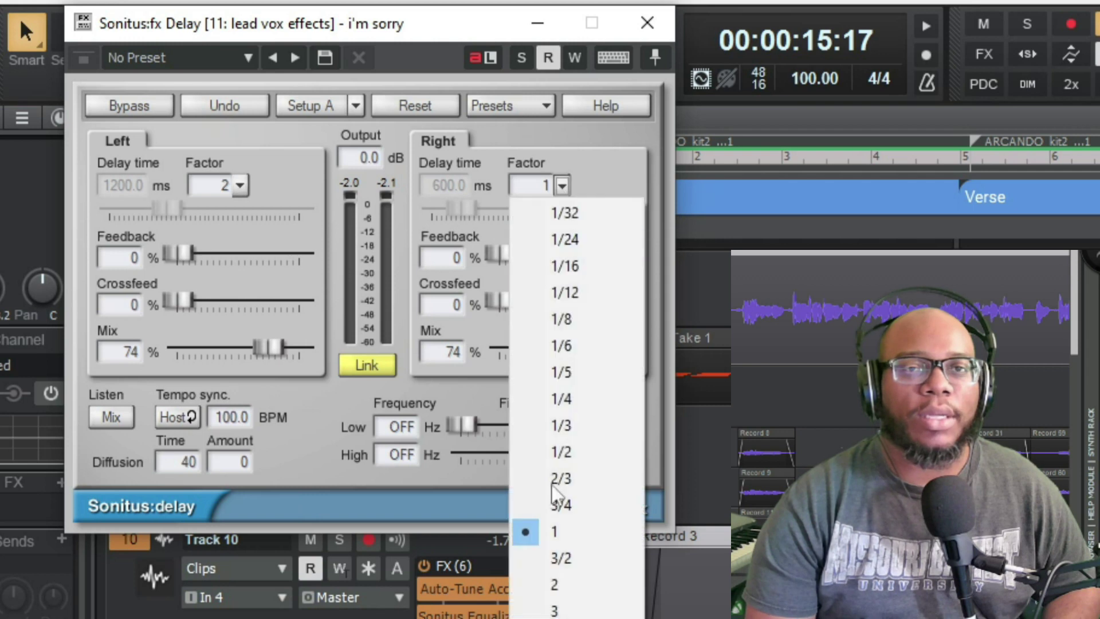
click(555, 584)
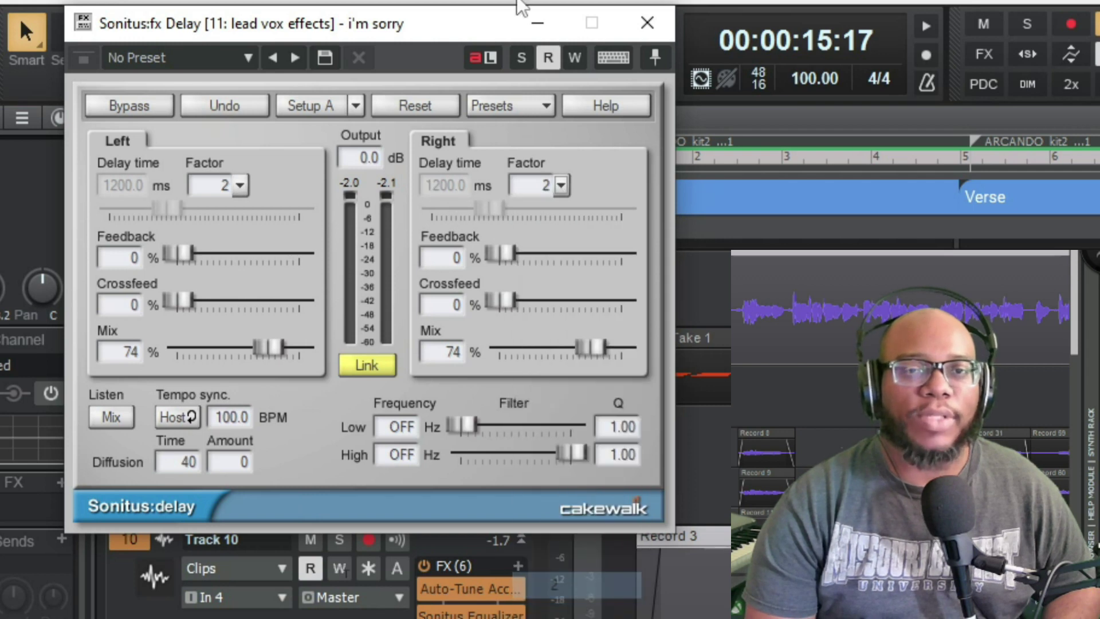
click(920, 171)
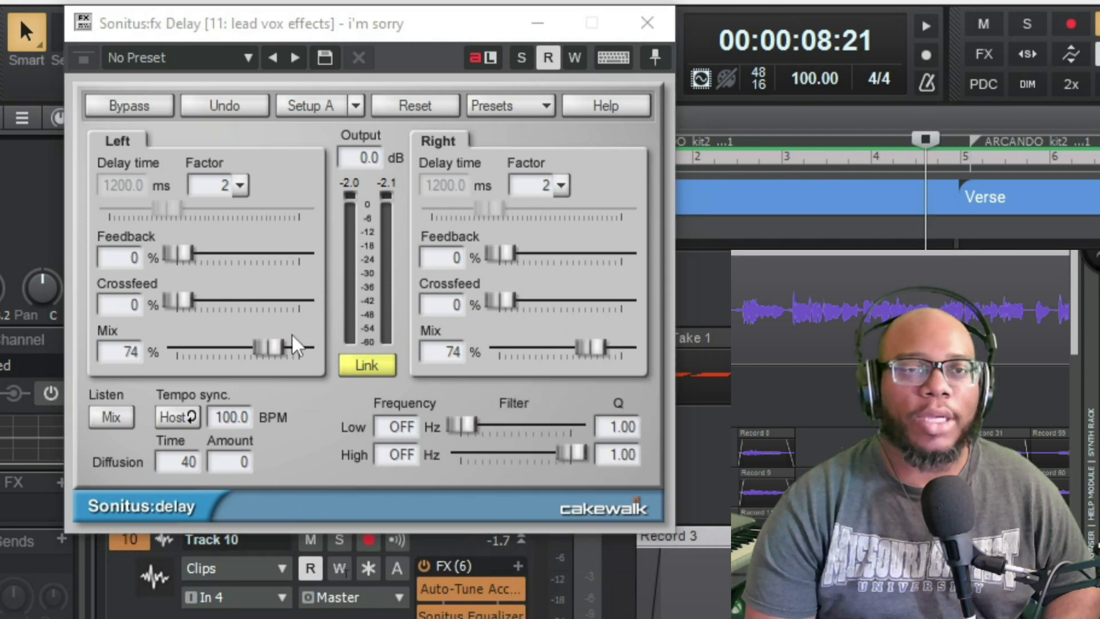
key(space)
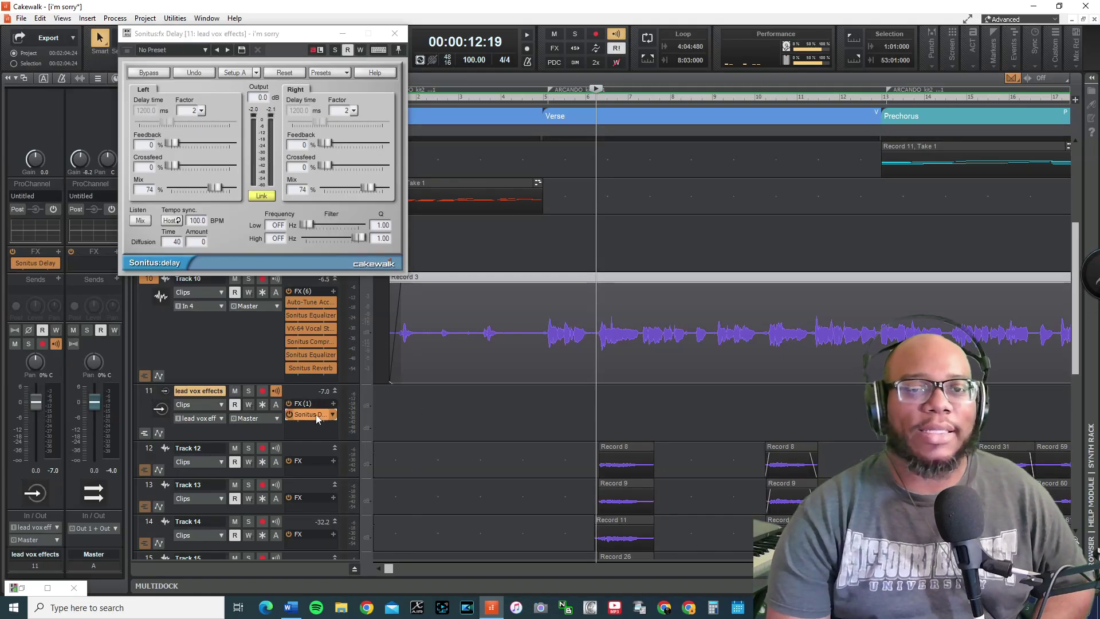
- Write-enable all Sonitus Delay parameters via Write Enable Parameters with Enable All
right_click(316, 416)
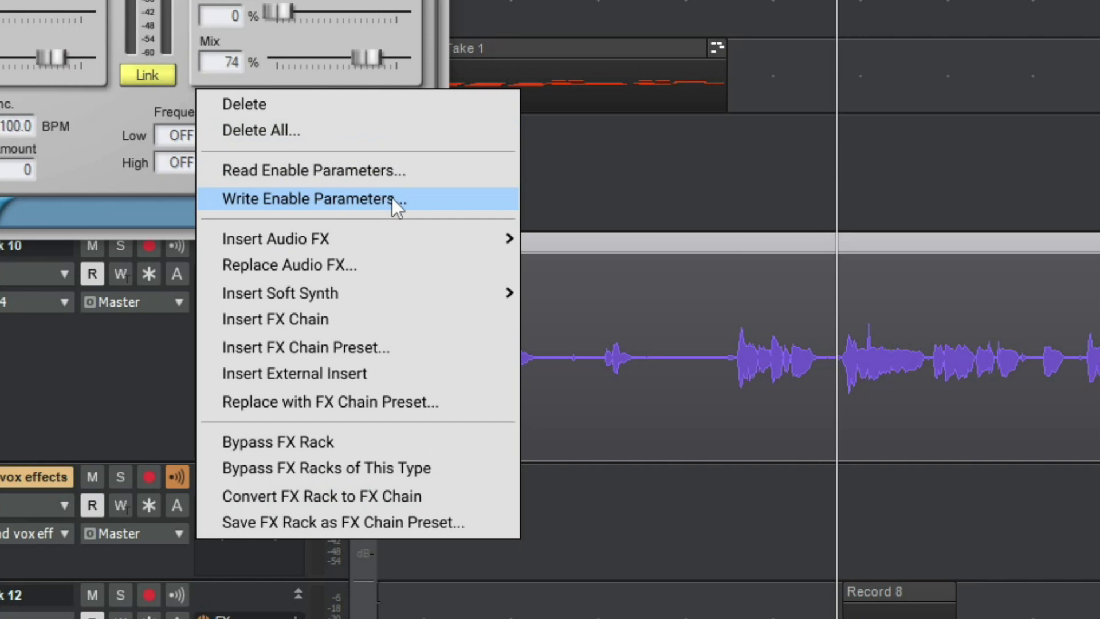
click(325, 257)
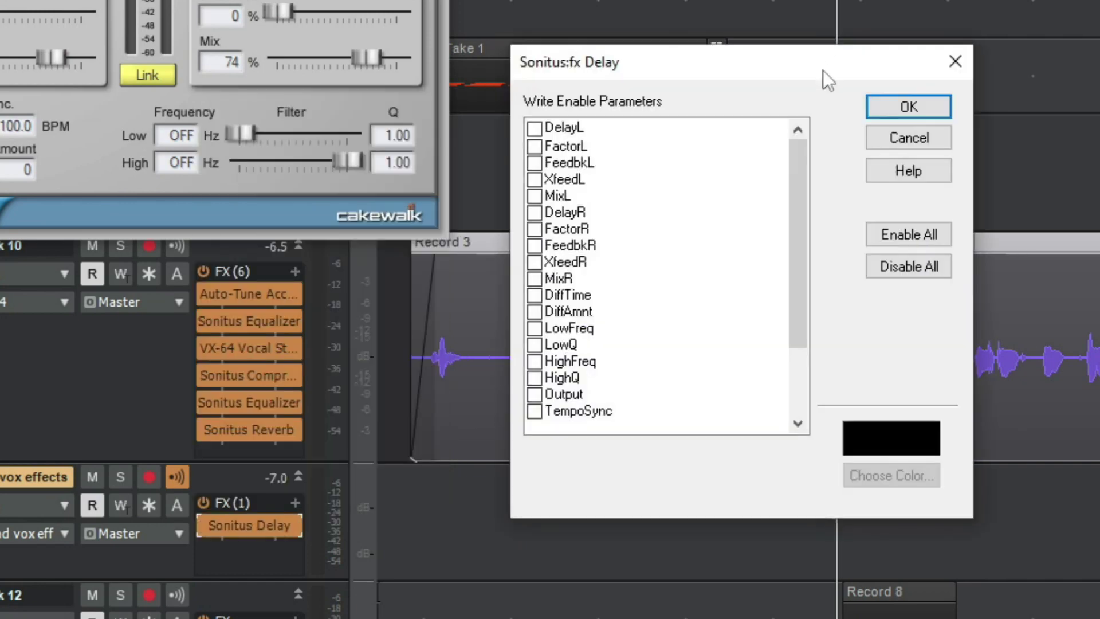
click(926, 238)
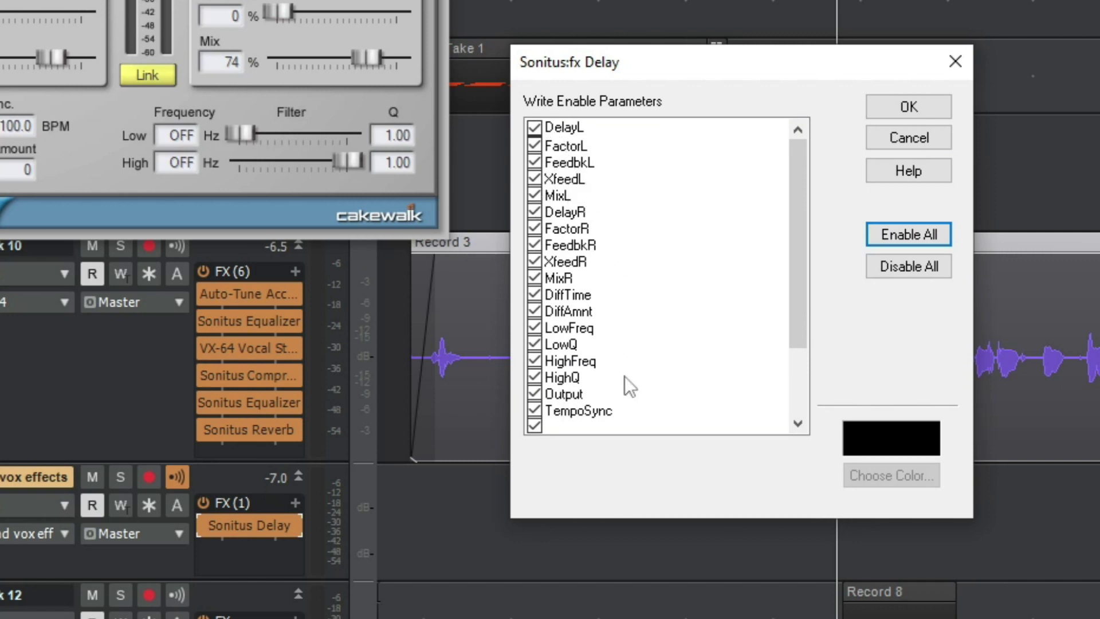
scroll(598, 363, down, 1)
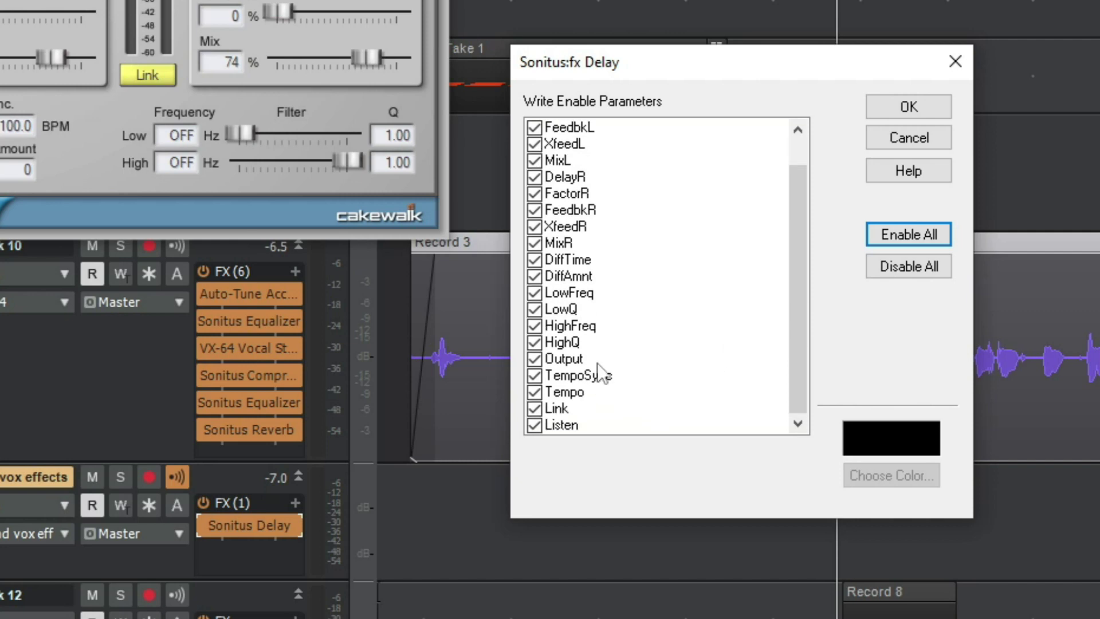
scroll(590, 408, up, 1)
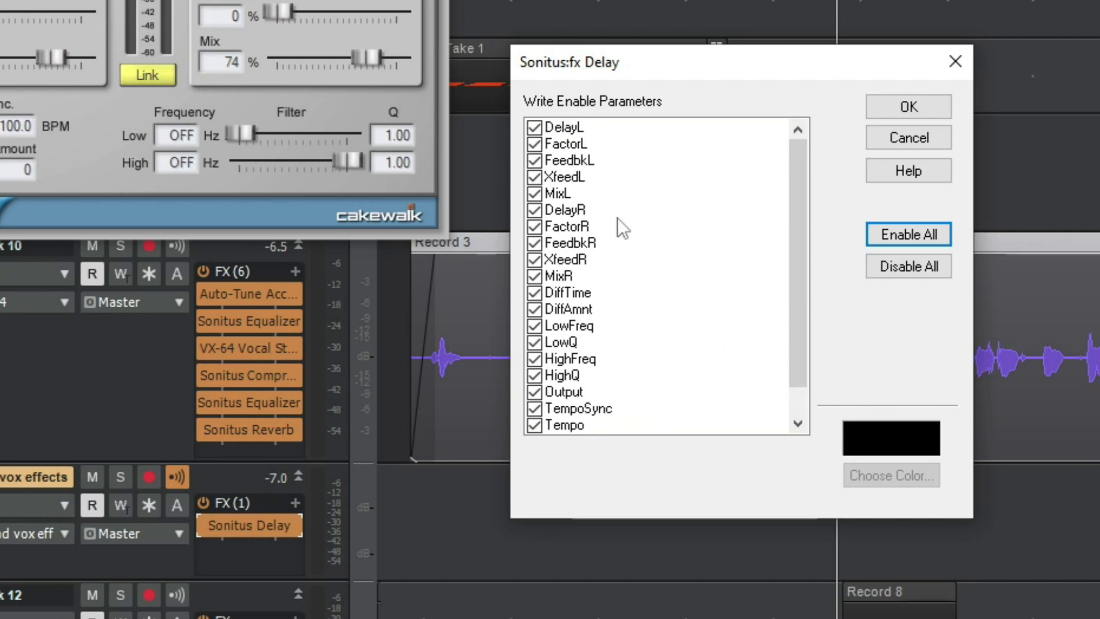
click(890, 116)
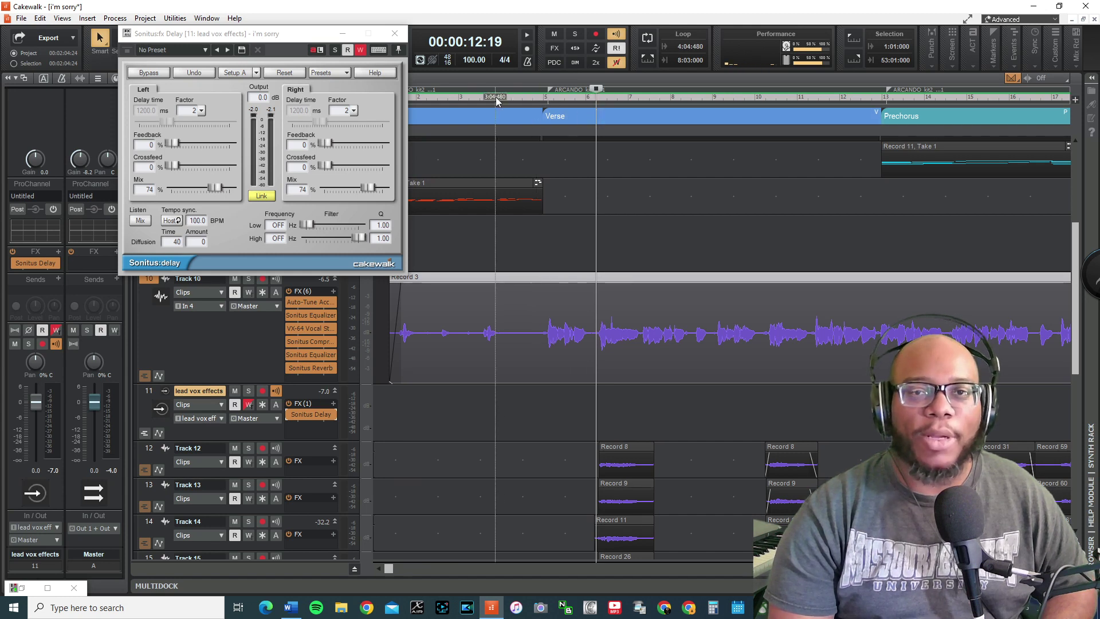
click(496, 95)
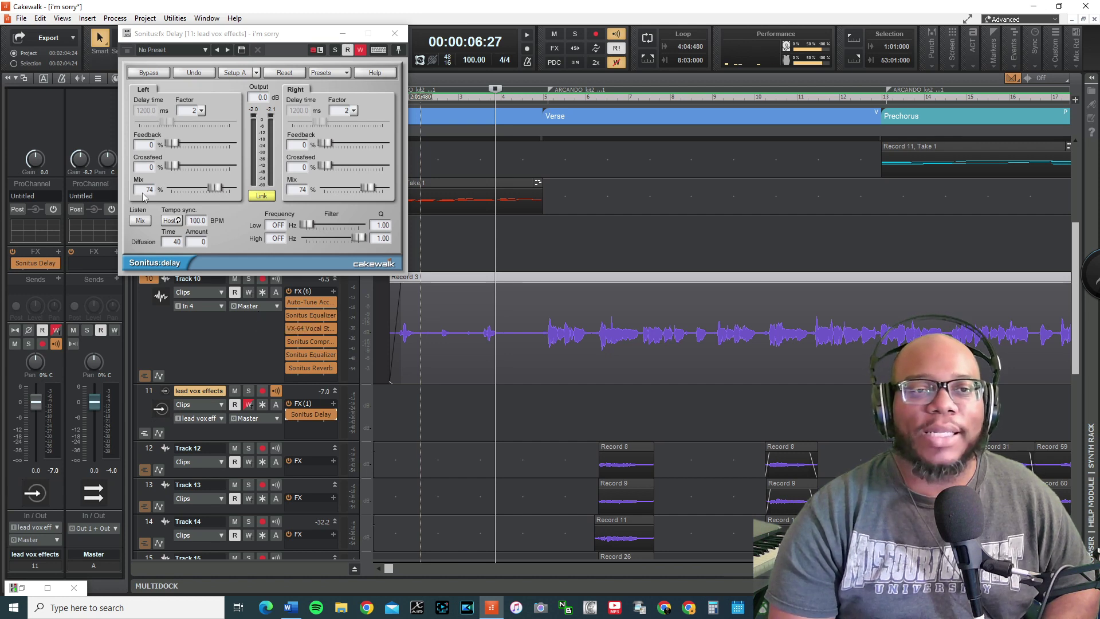
- Set delay Mix to 0% and record a first pass raising it to 100% at the phrase
drag(212, 191, 172, 189)
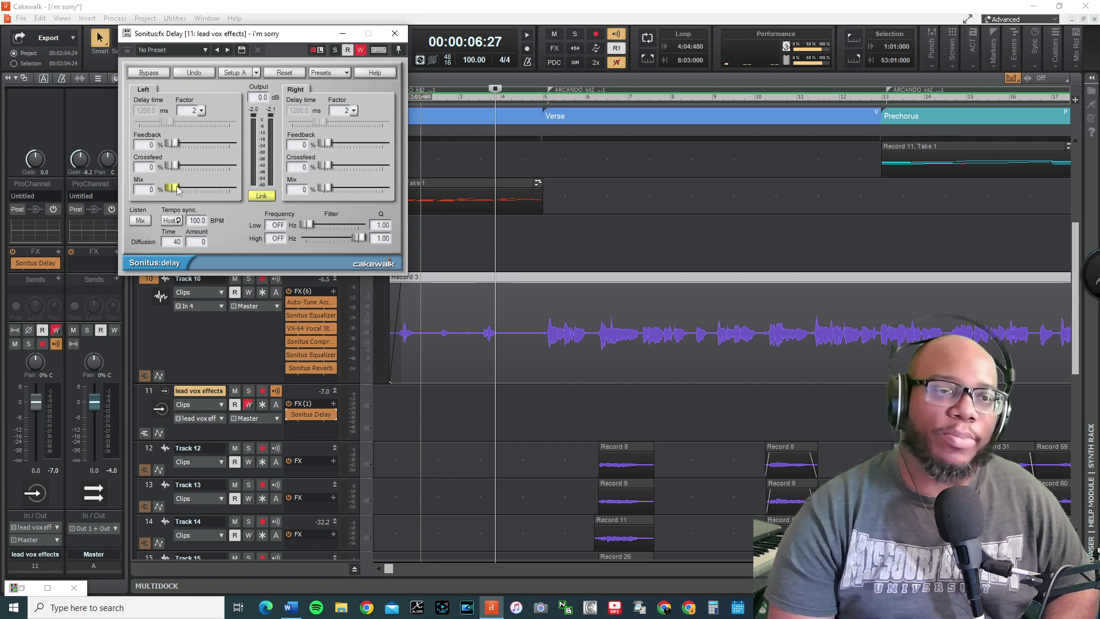
key(space)
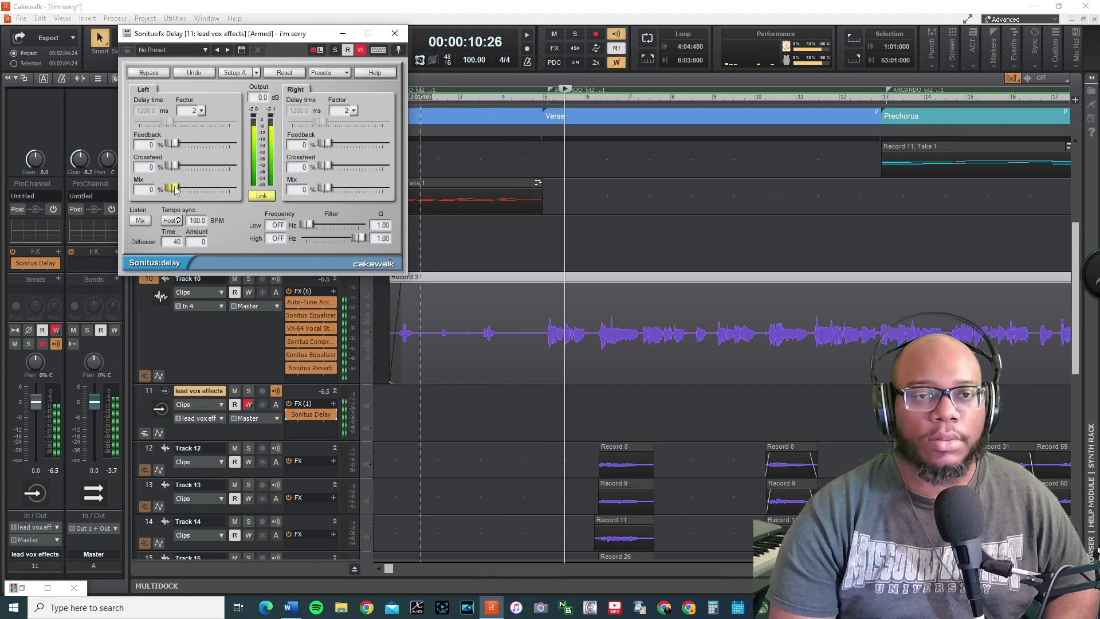
drag(174, 190, 232, 192)
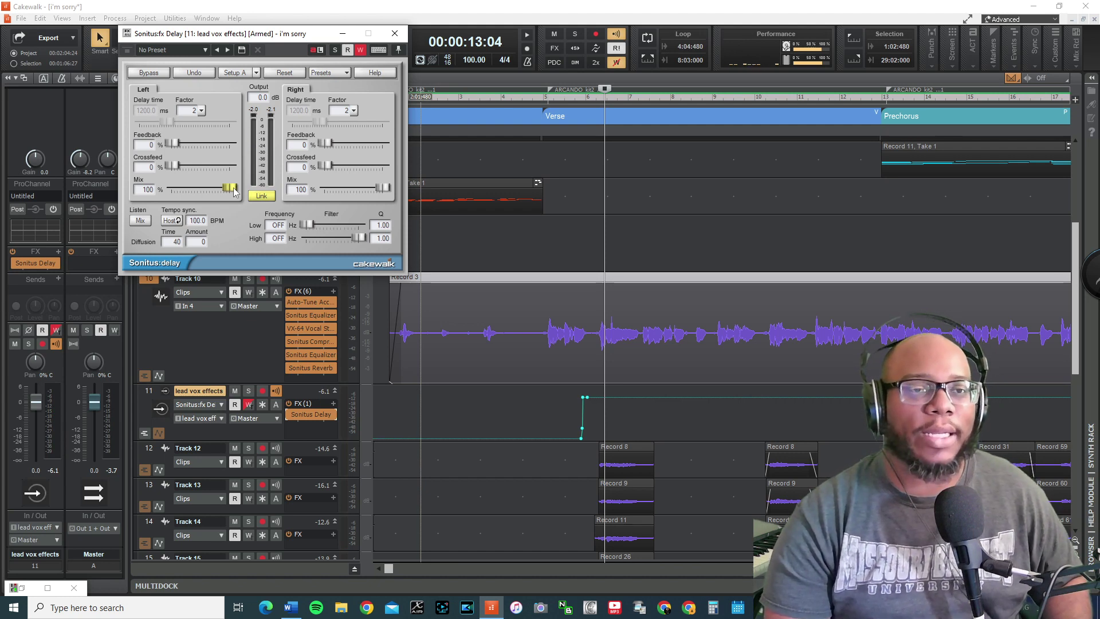
drag(233, 192, 171, 189)
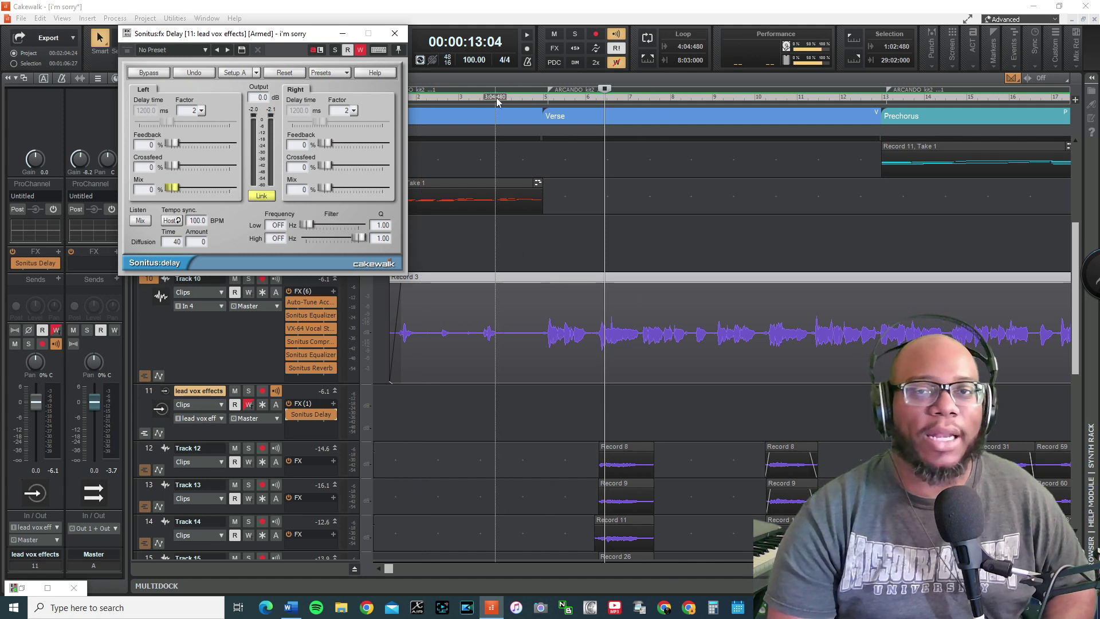
- Rewind and re-record the Mix throw to 100% at the phrase end, then stop
click(489, 94)
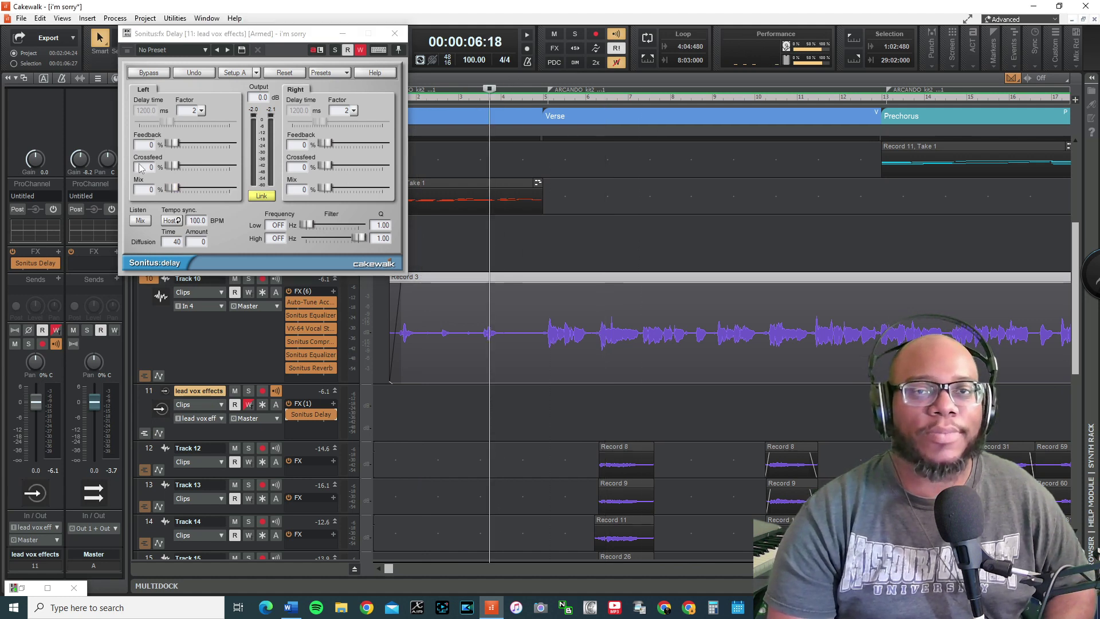
key(space)
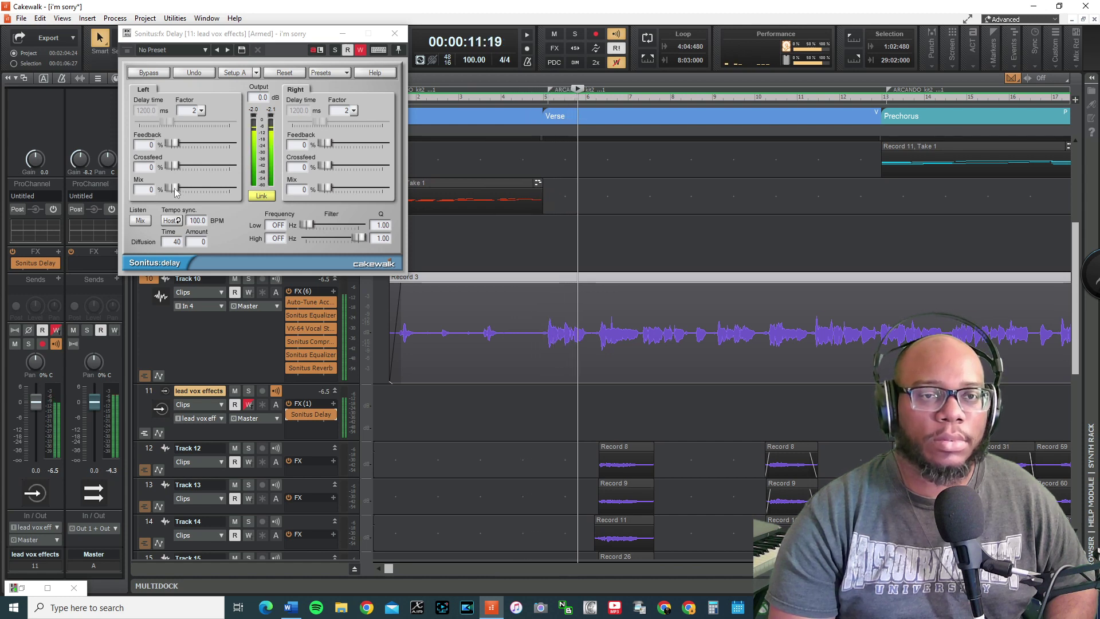
mouse_move(174, 192)
mouse_down()
mouse_move(229, 192)
mouse_move(169, 192)
mouse_up()
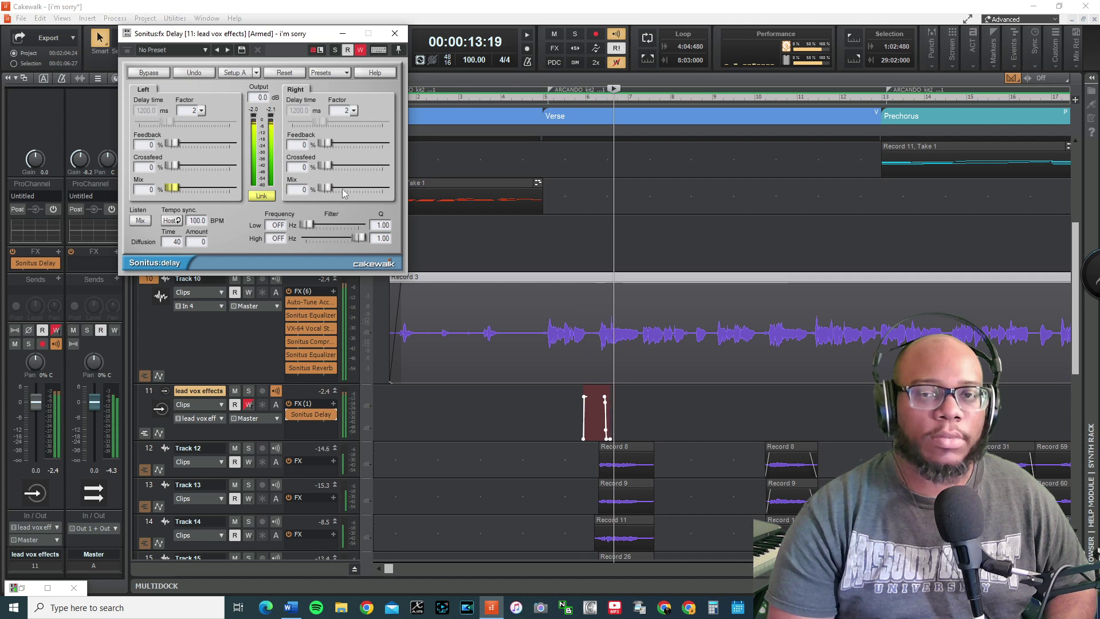
key(space)
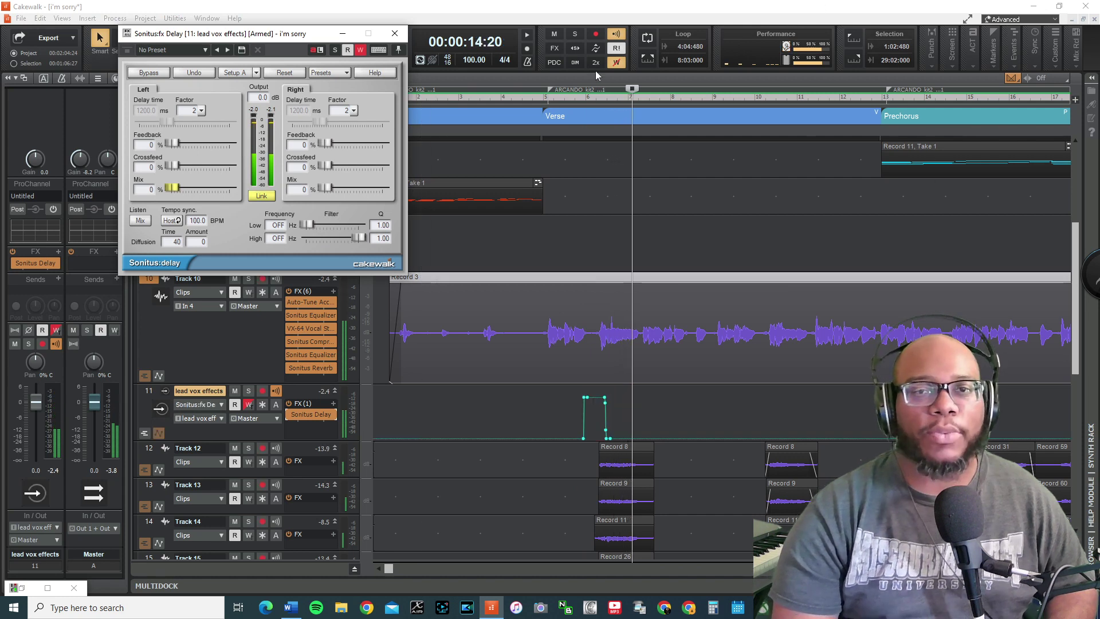
click(500, 91)
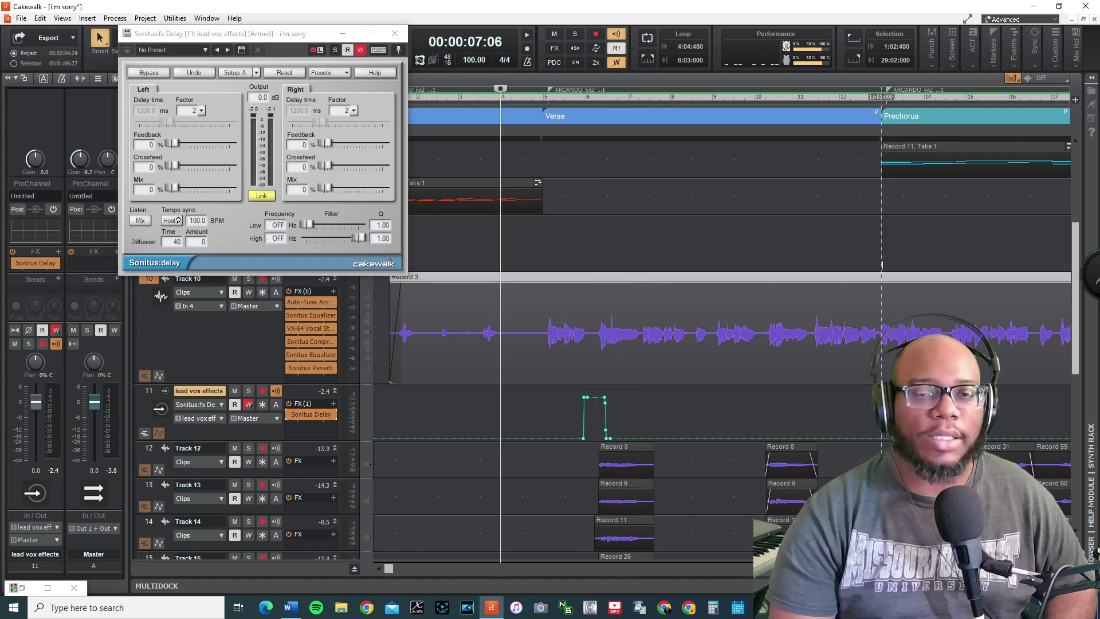
- Solo Track 10 and audition the delay throw
click(248, 279)
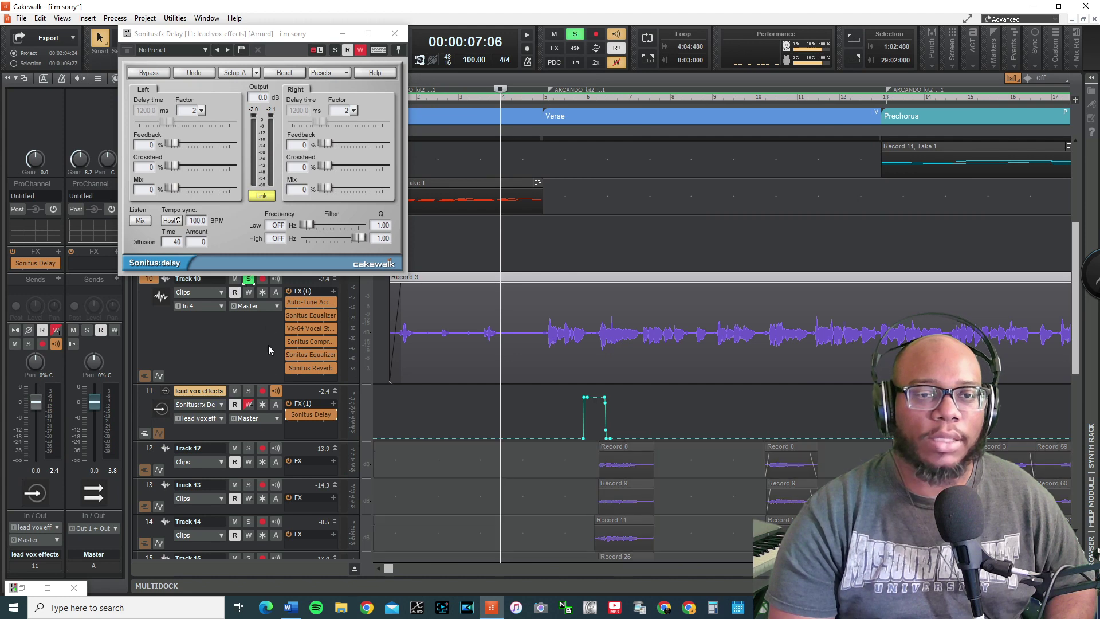
key(space)
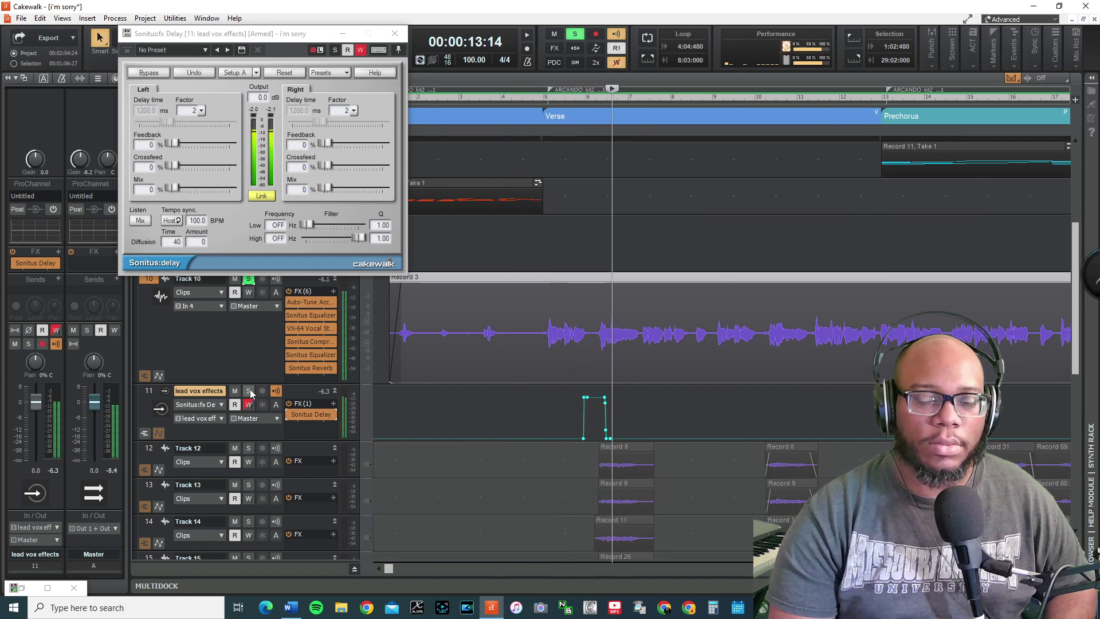
key(space)
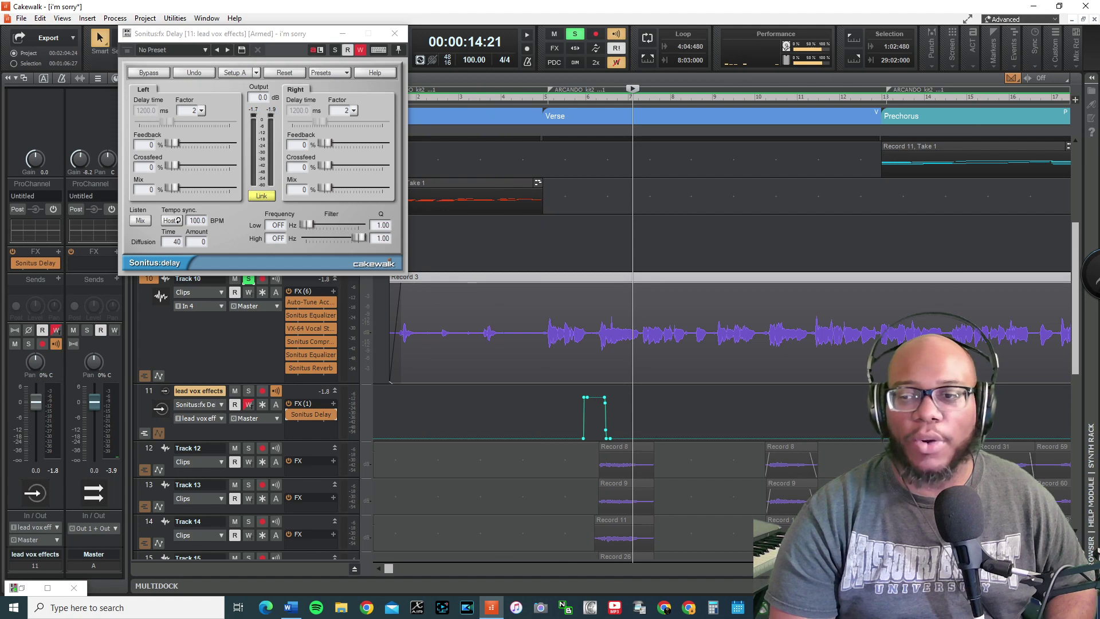
- Shift the Mix envelope's 0% and 100% nodes right for a gentler curved rise, then replay
scroll(501, 393, up, 8)
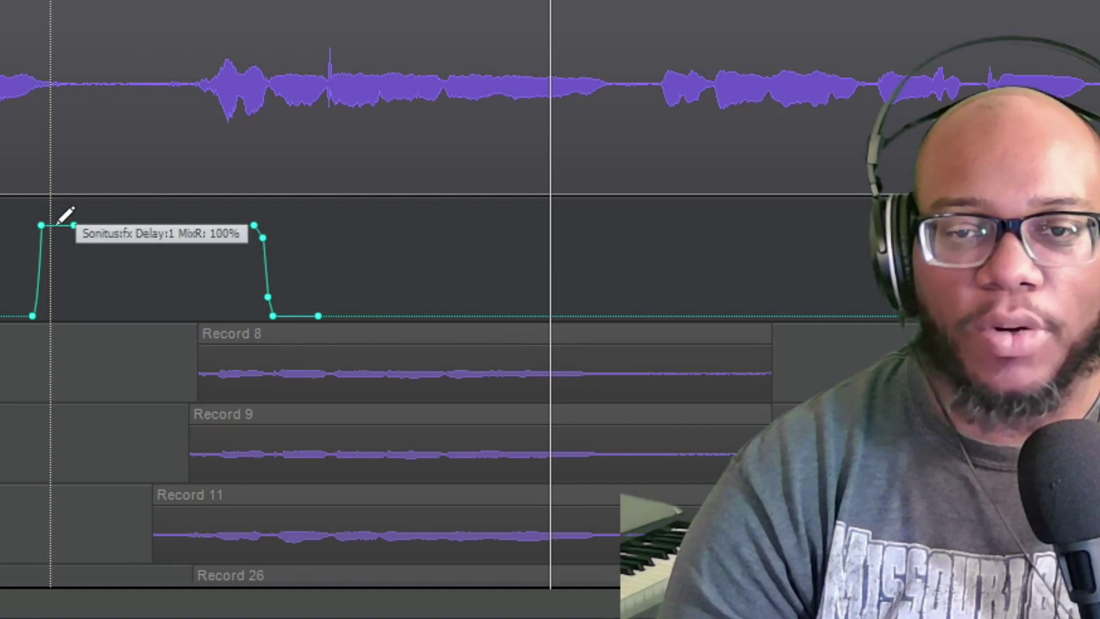
drag(76, 225, 121, 225)
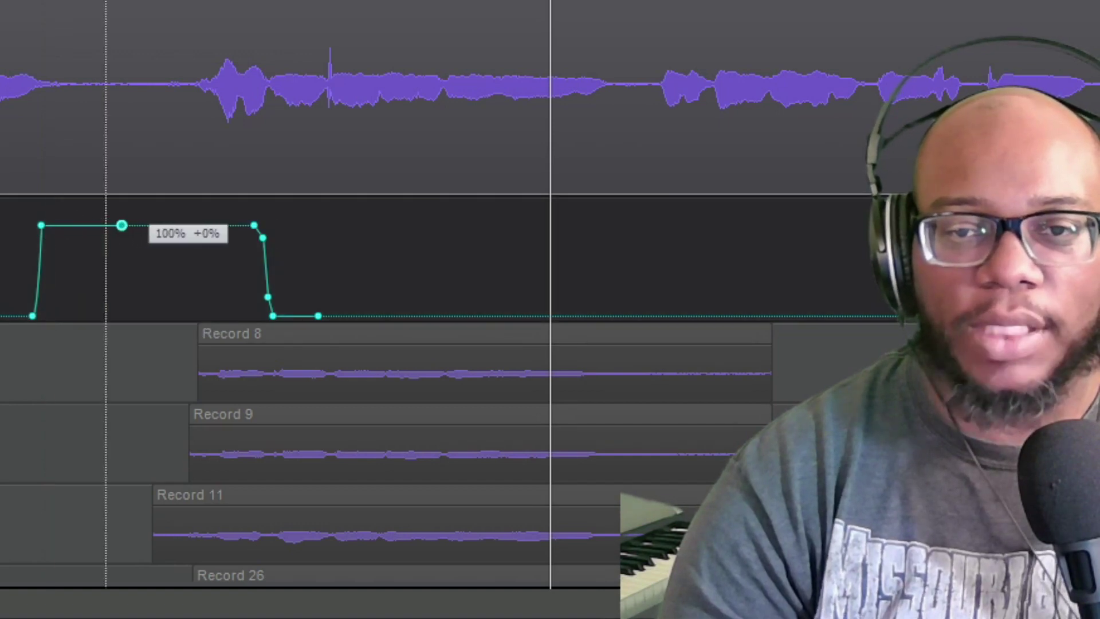
drag(44, 227, 77, 226)
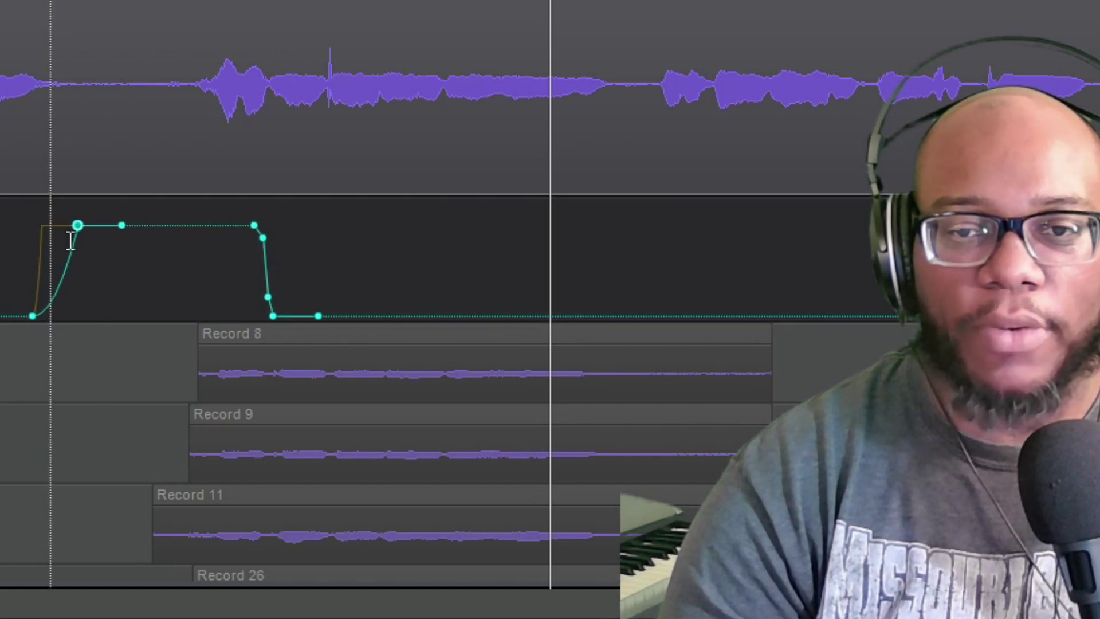
drag(32, 315, 50, 316)
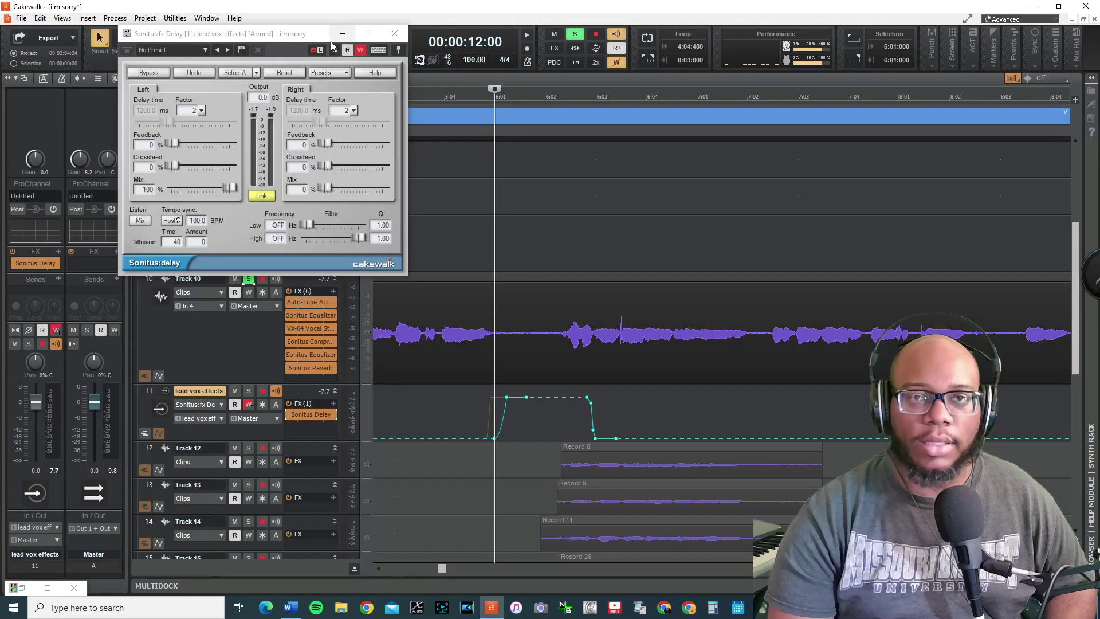
drag(313, 35, 168, 23)
click(393, 116)
key(space)
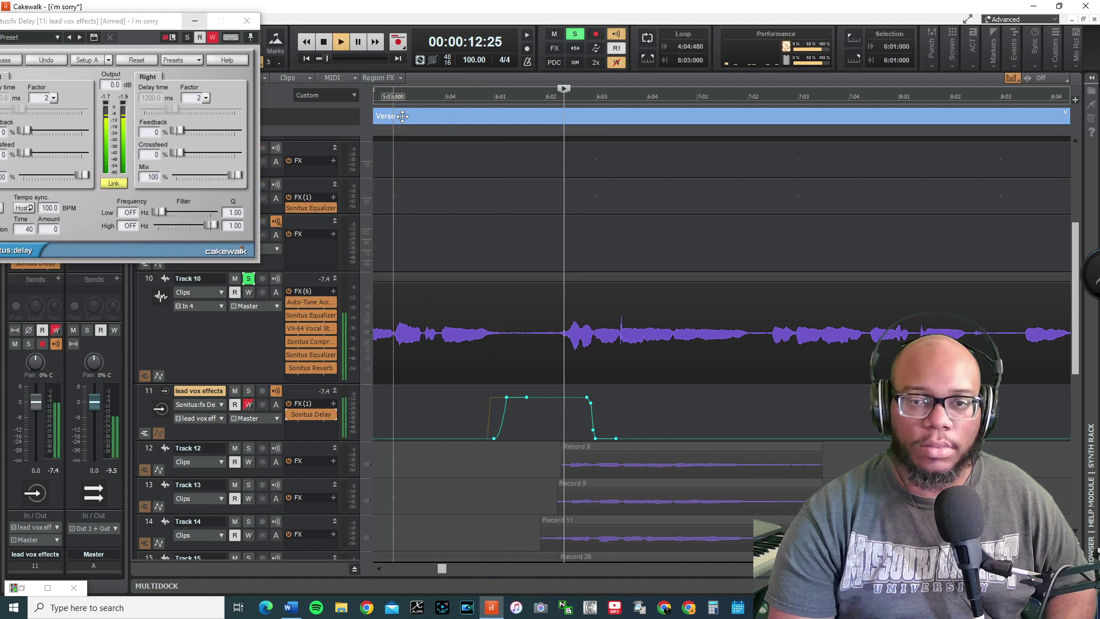
- Play the throw from about 5:01 and check the Mix envelope around the rise
key(space)
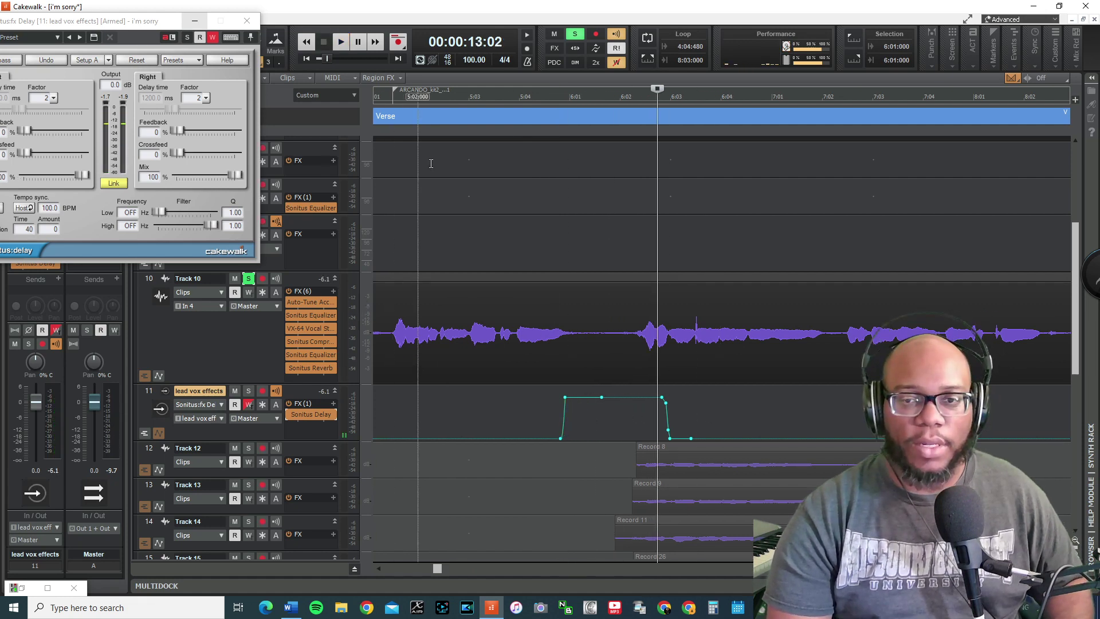
key(space)
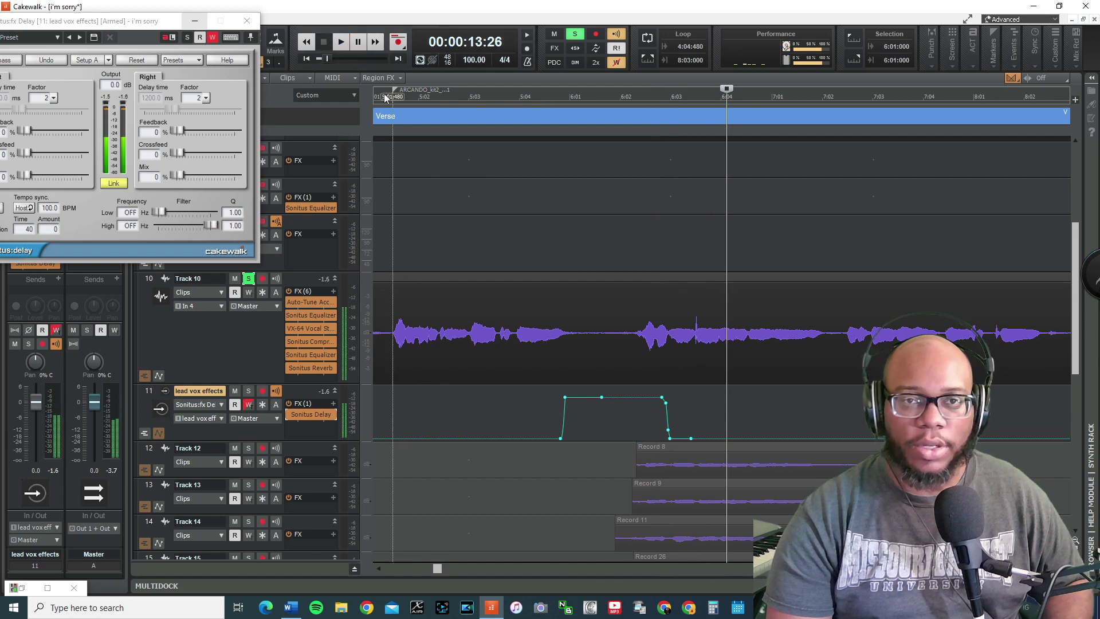
key(space)
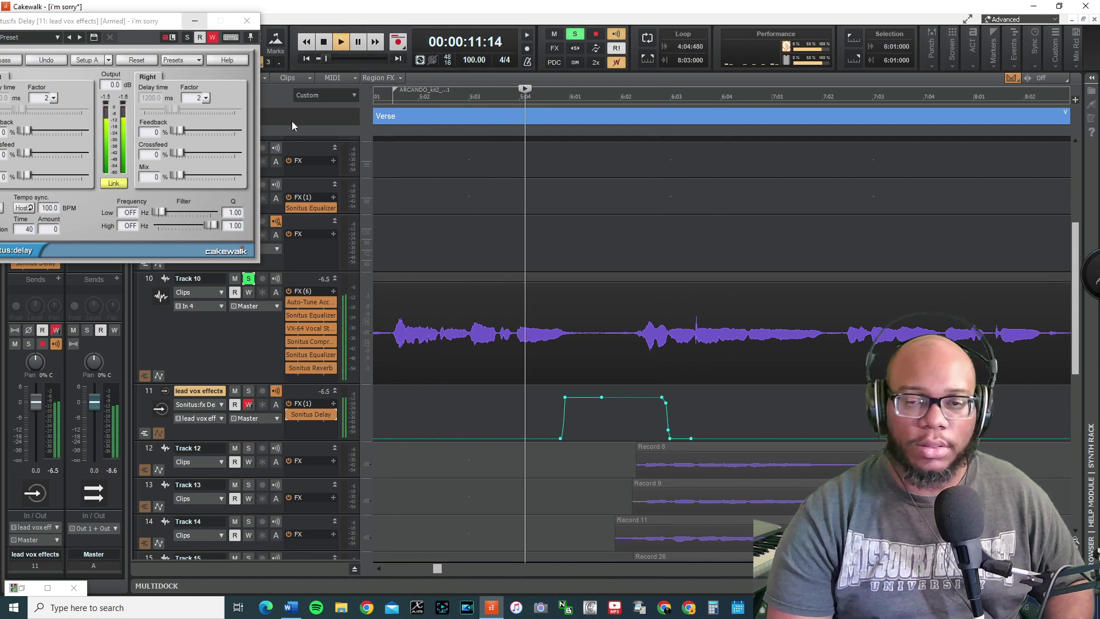
key(space)
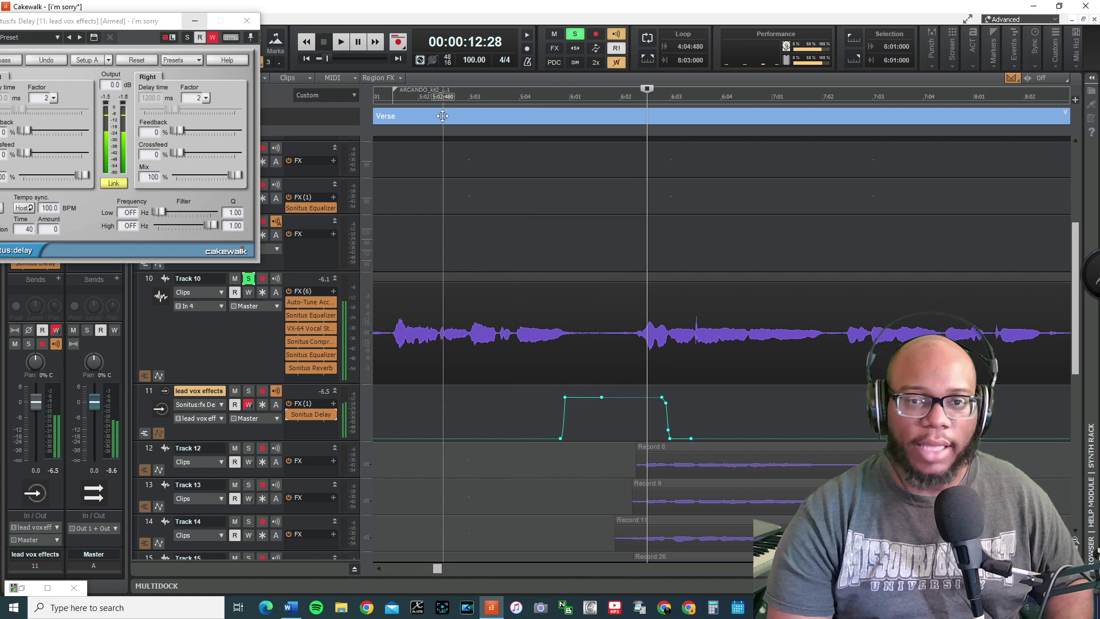
mouse_move(287, 208)
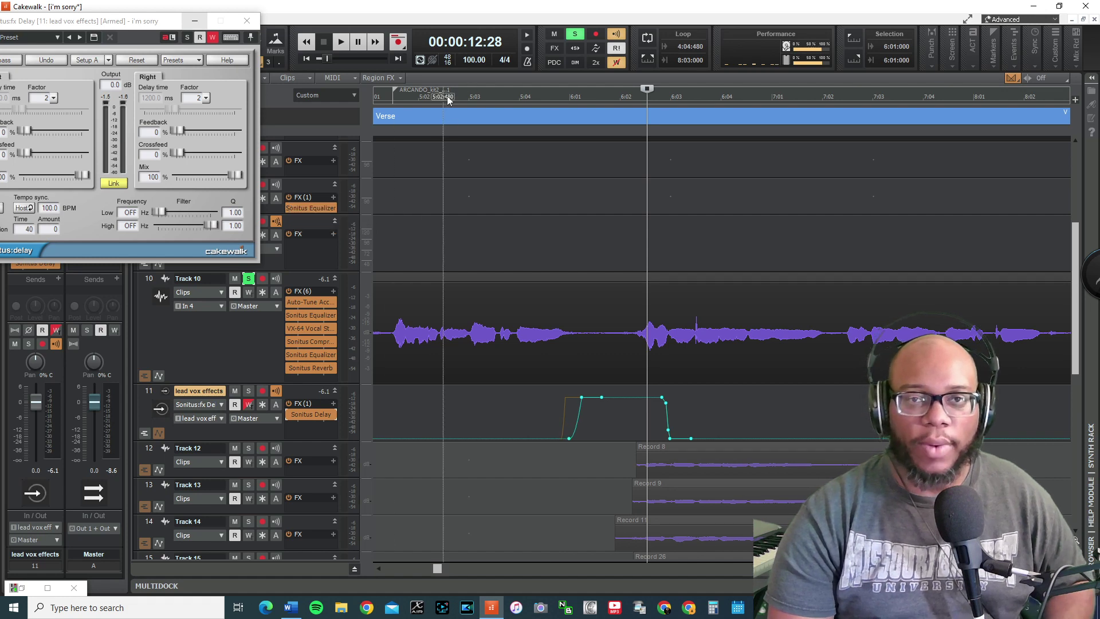
key(space)
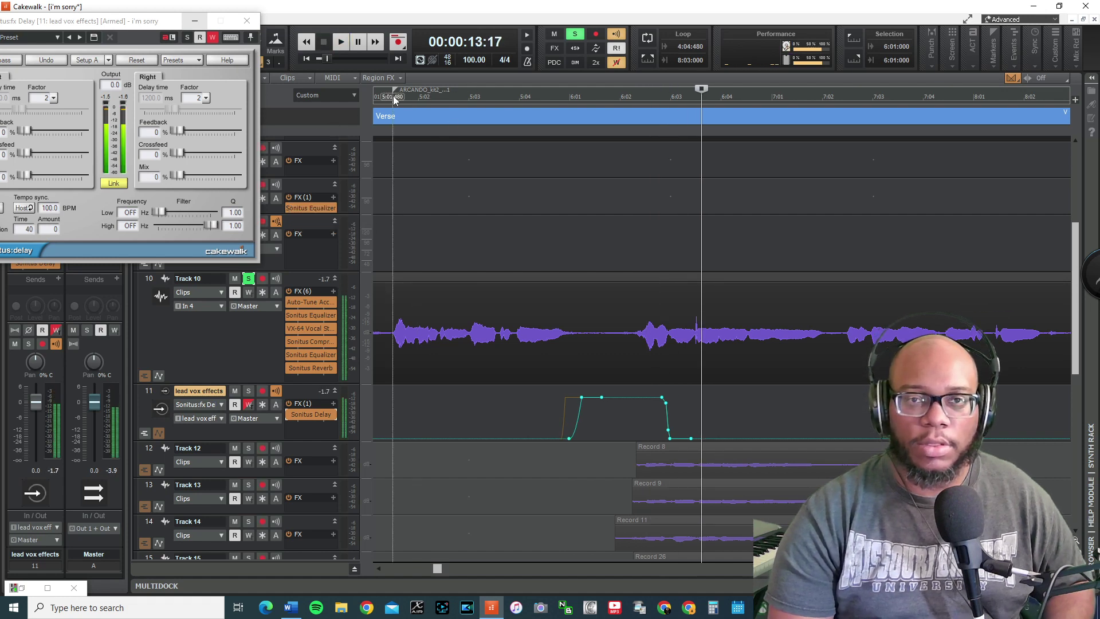
click(394, 98)
key(space)
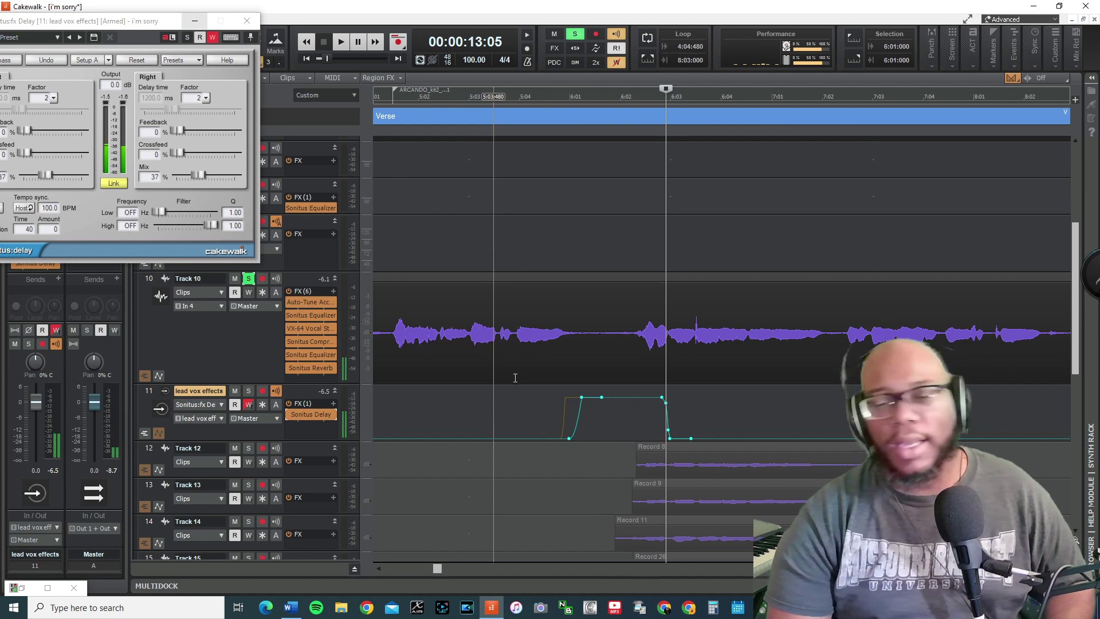
click(564, 397)
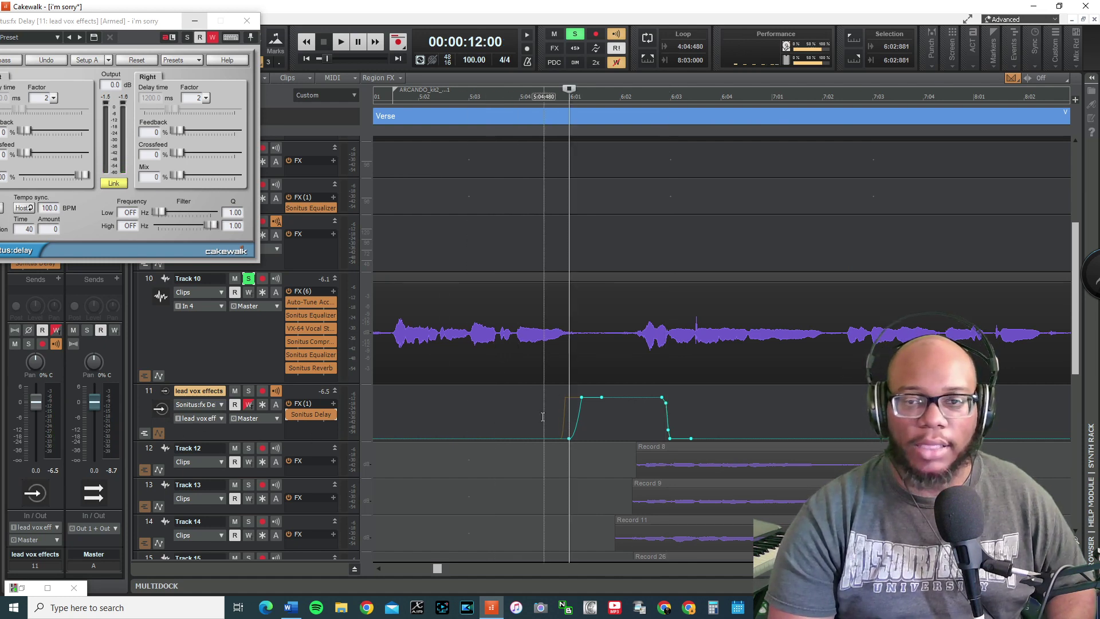
click(494, 401)
- Show the A1/A2 automation lanes, select A1, and play the throw from about 5:01
click(566, 397)
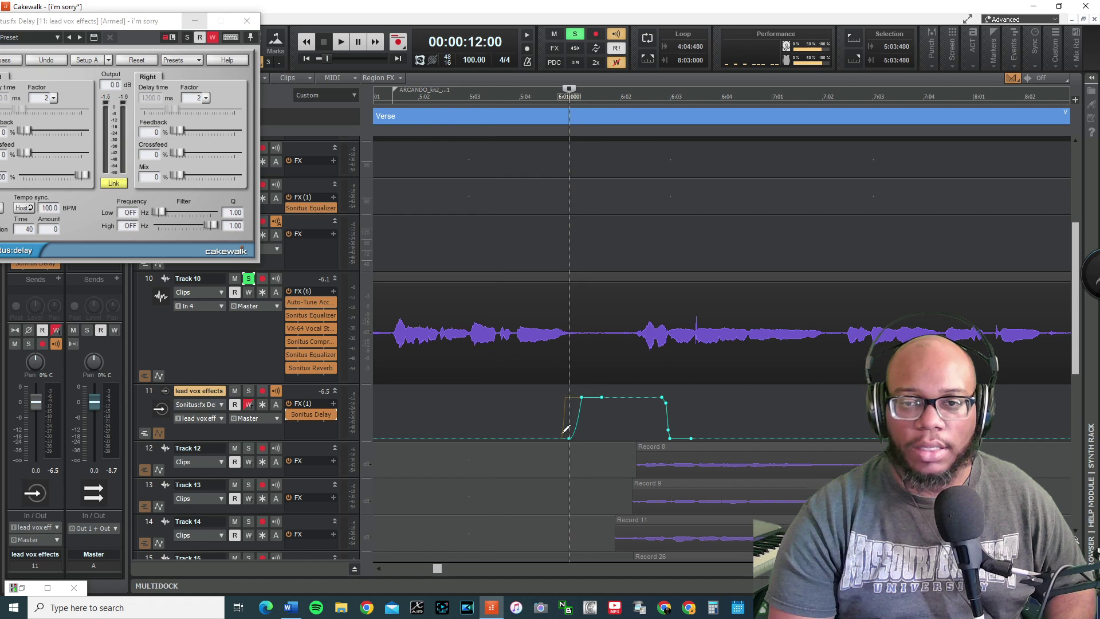
click(158, 433)
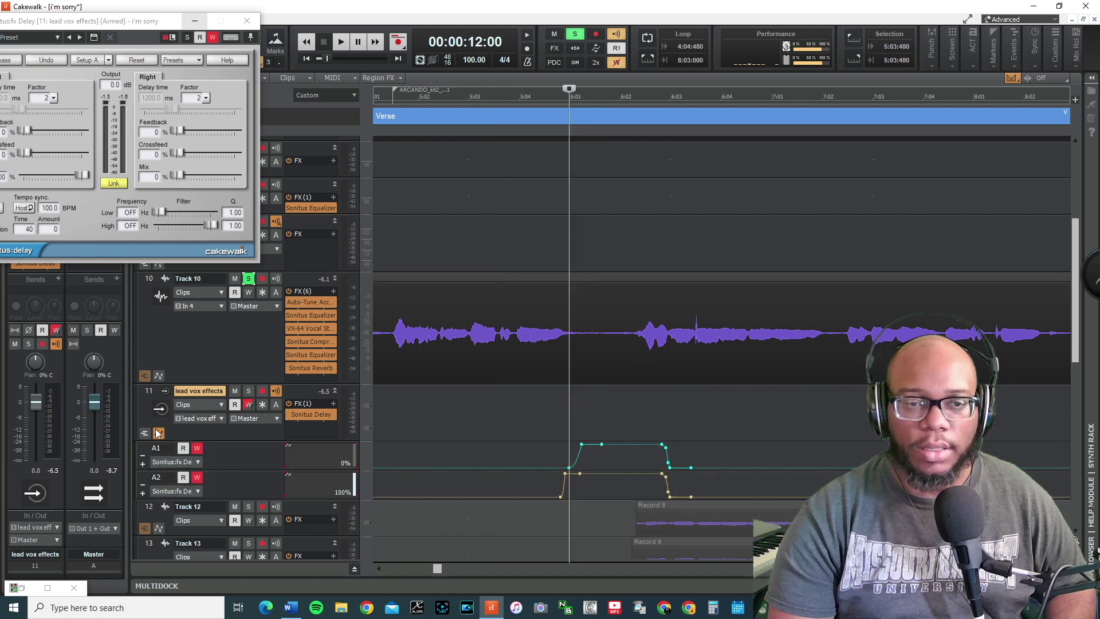
click(576, 486)
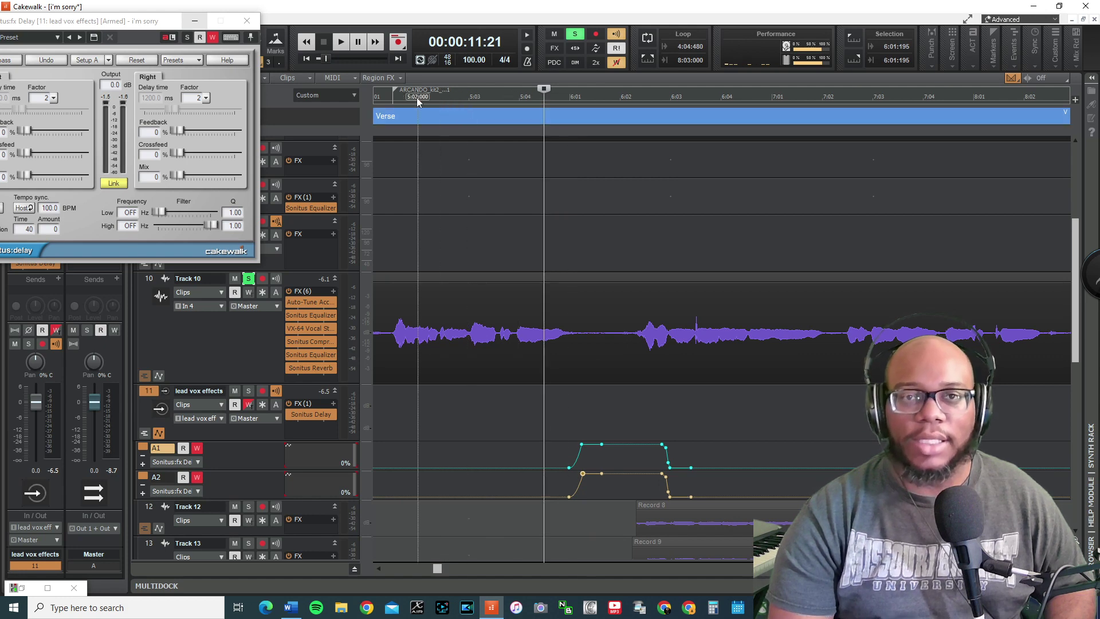
click(417, 97)
key(space)
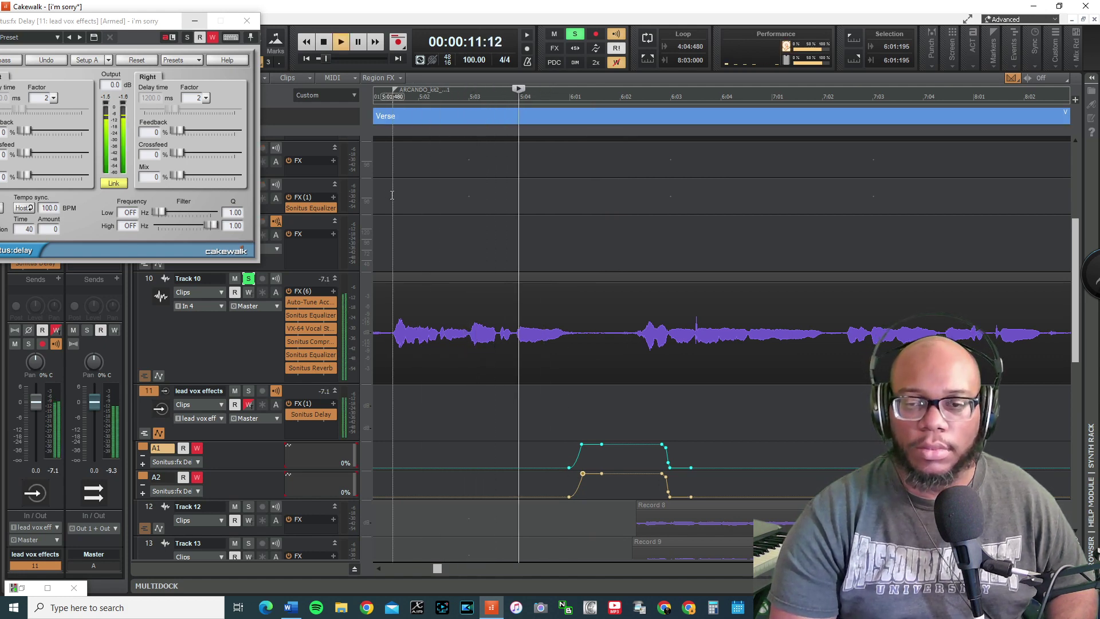
key(space)
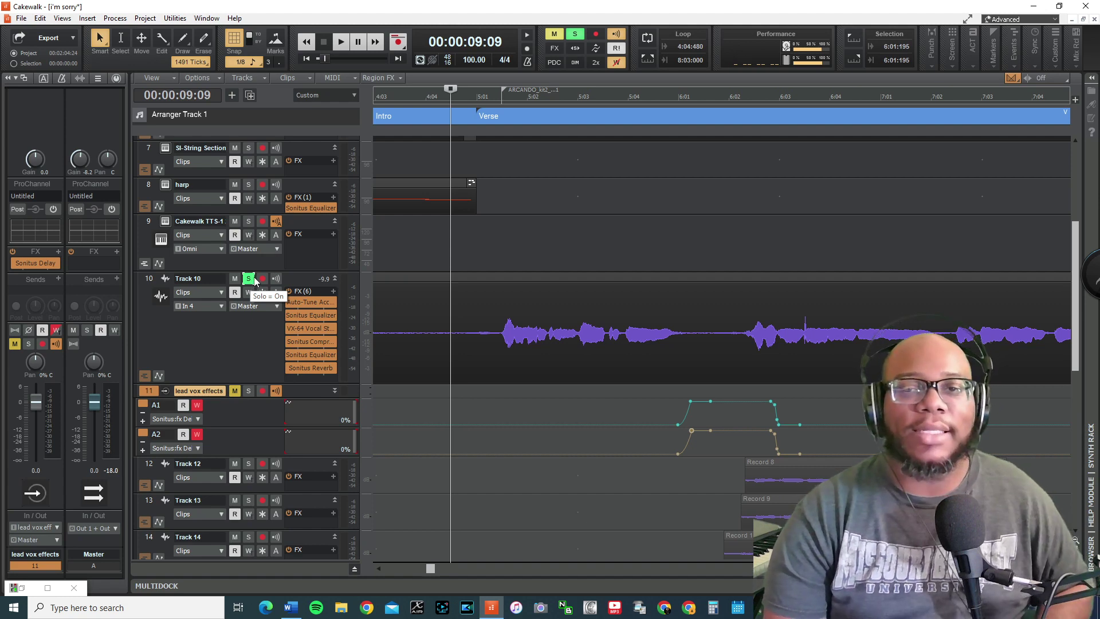
- Split Track 10's Record 3 vocal clip at 5:03:000 and Ctrl-drag the phrase onto a new Track 11
click(334, 391)
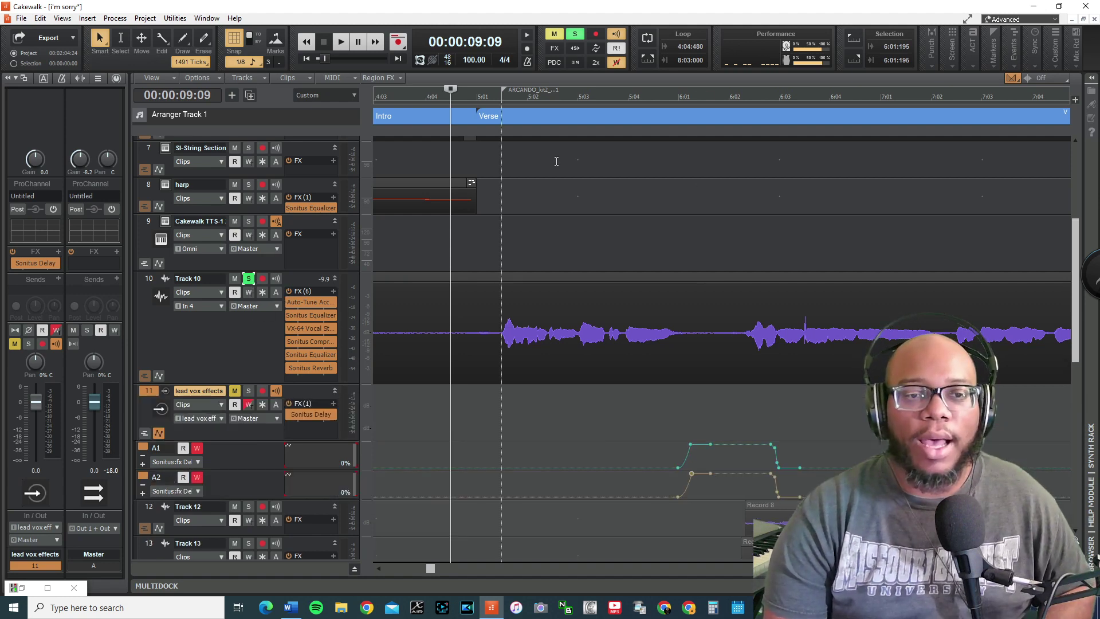
key(ctrl+Right)
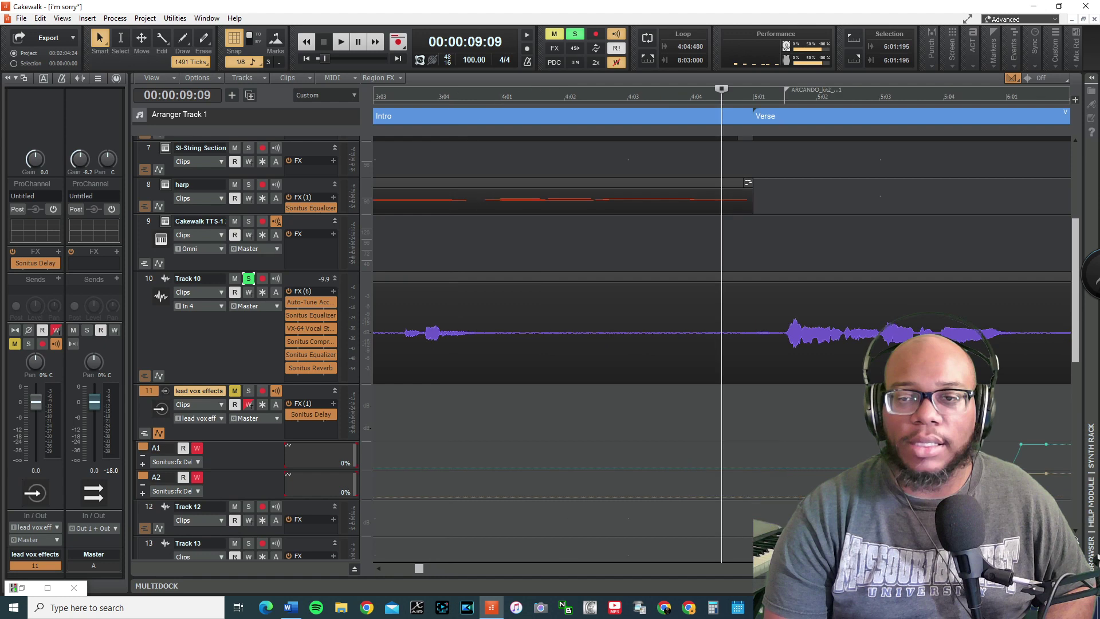
mouse_move(423, 569)
mouse_down()
mouse_move(400, 569)
mouse_move(441, 569)
mouse_move(432, 569)
mouse_up()
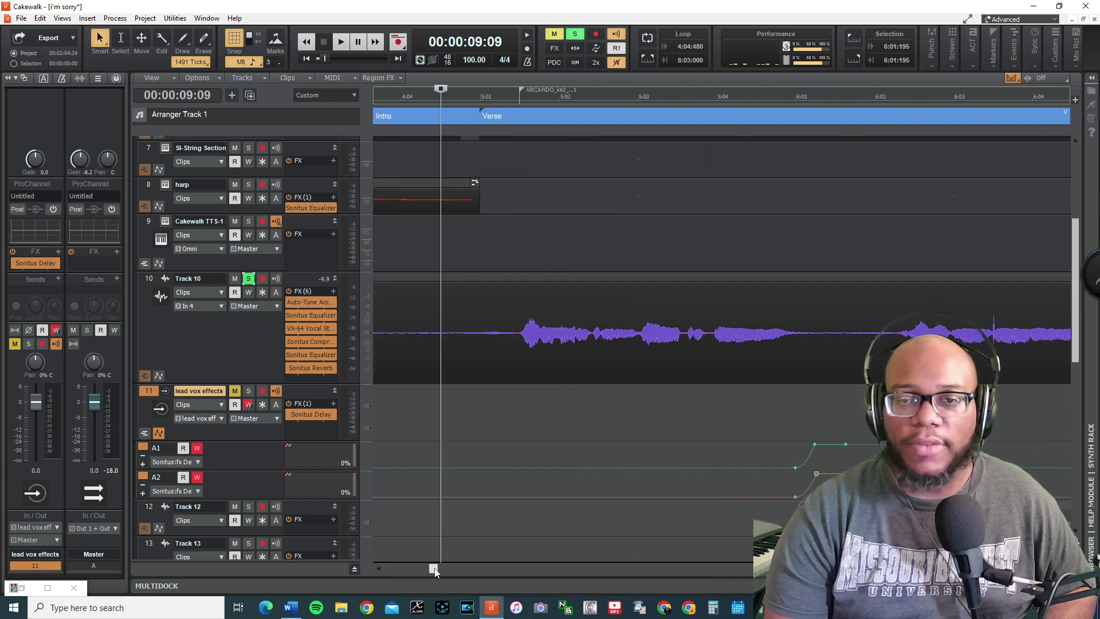
click(652, 322)
right_click(638, 323)
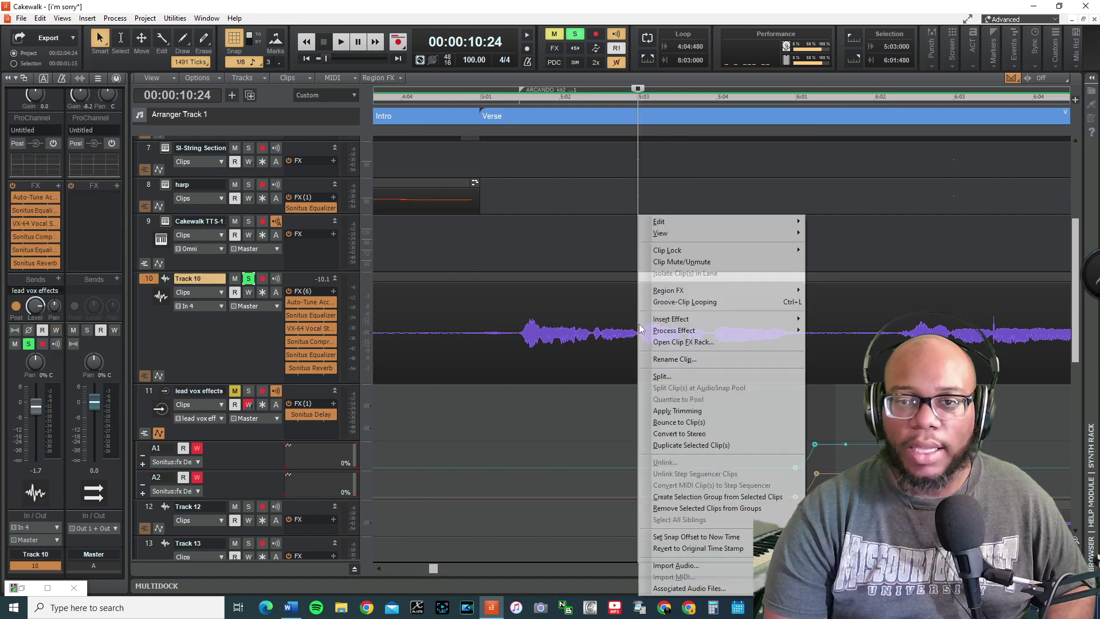
click(663, 376)
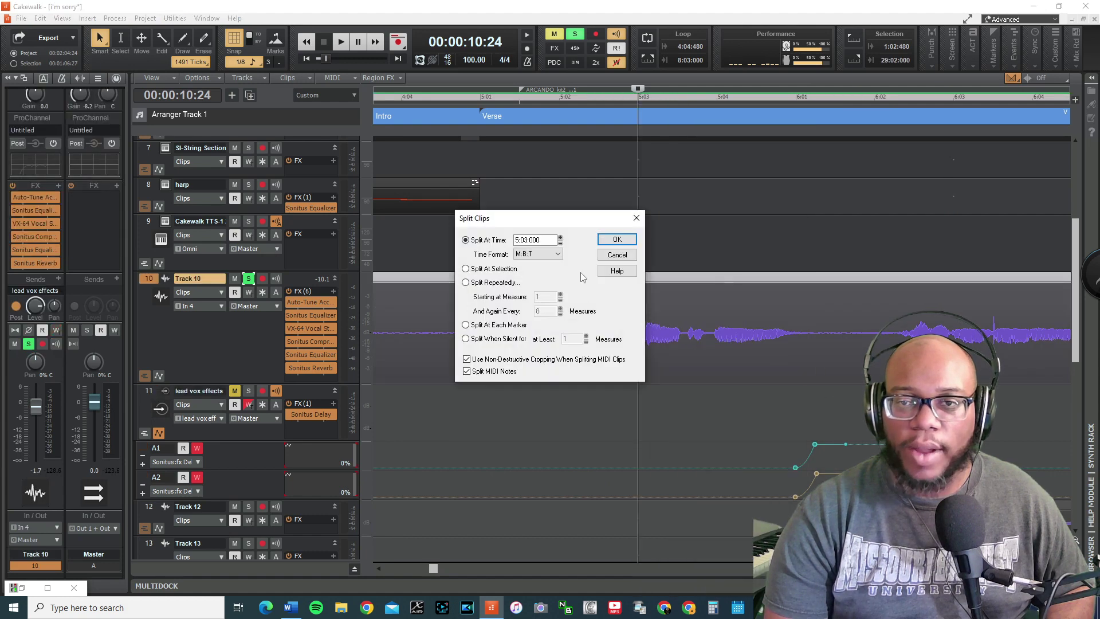
click(608, 241)
drag(676, 332, 707, 394)
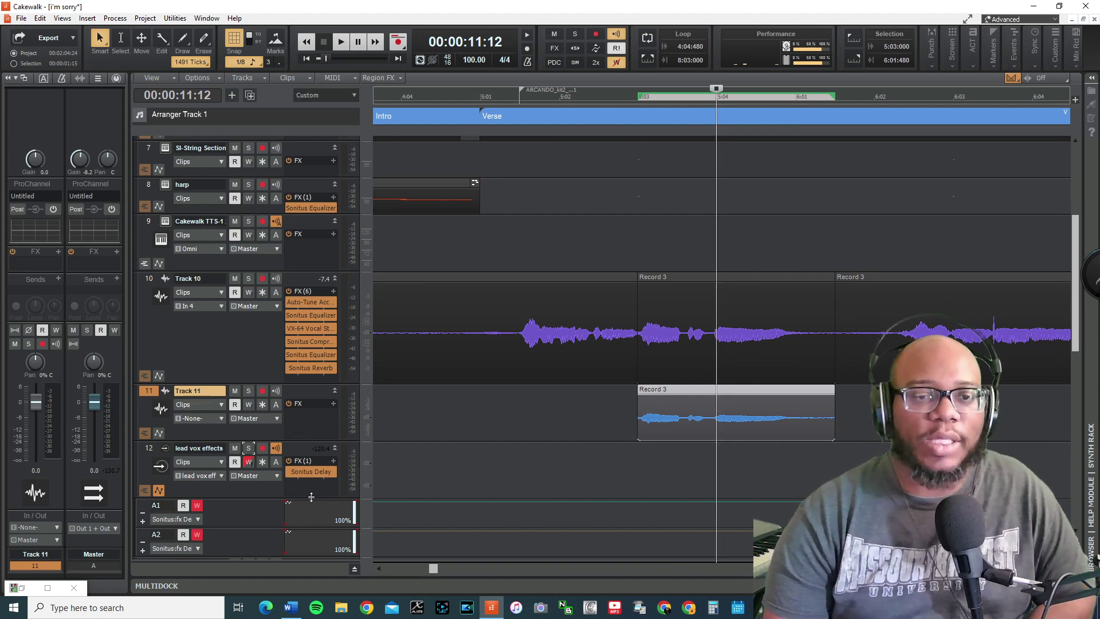
- Copy the 1200 ms Sonitus Delay onto Track 11, mute lead vox effects, and open Track 11's delay
drag(317, 472, 313, 417)
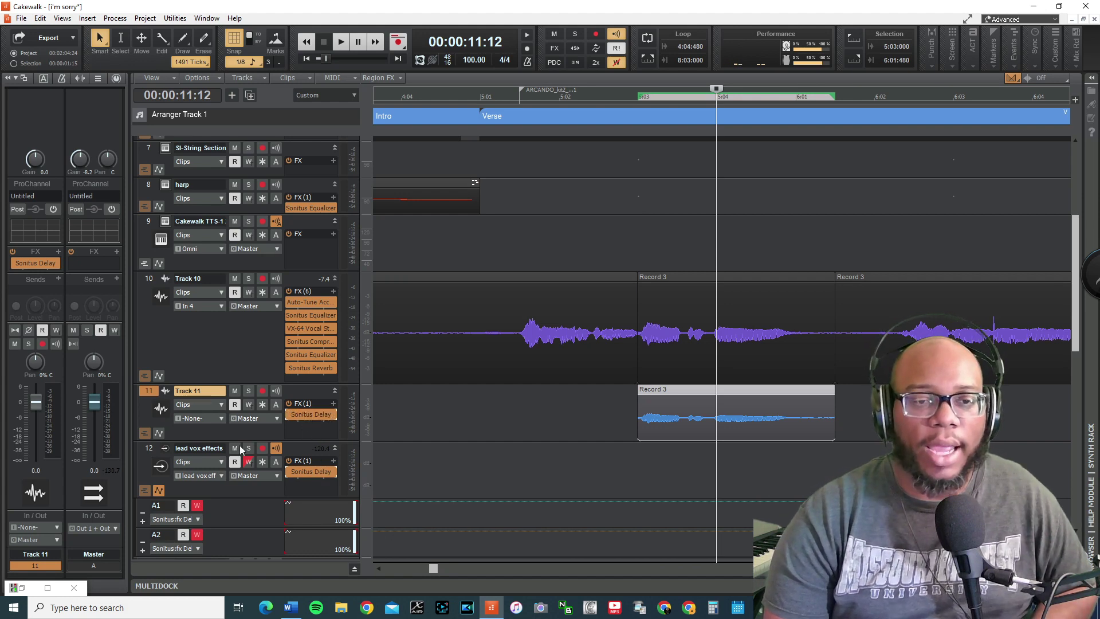
click(235, 448)
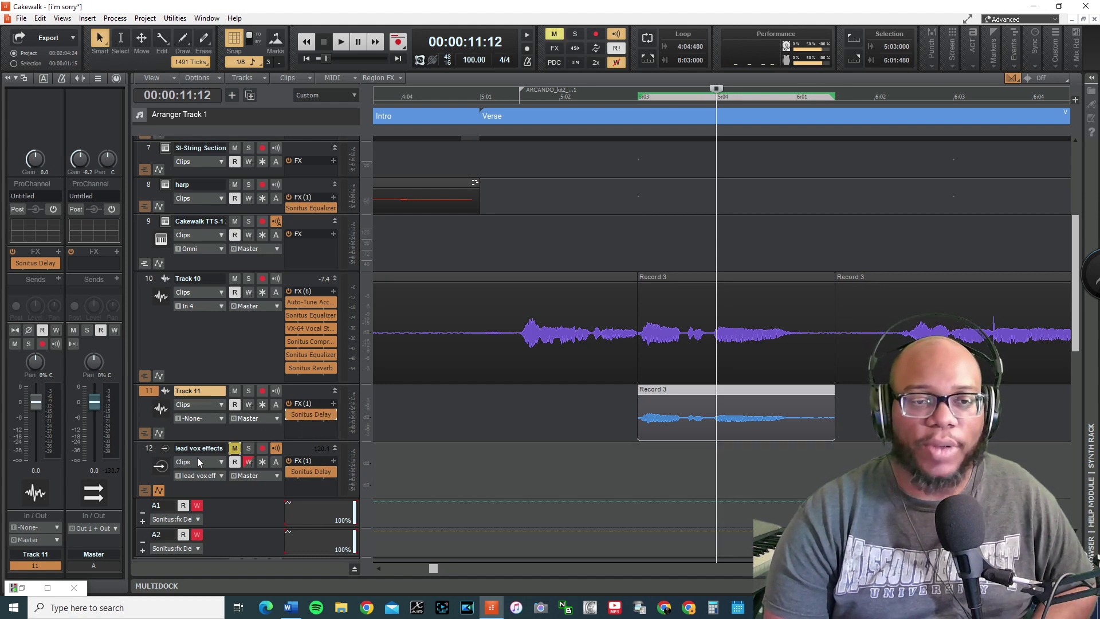
double_click(311, 414)
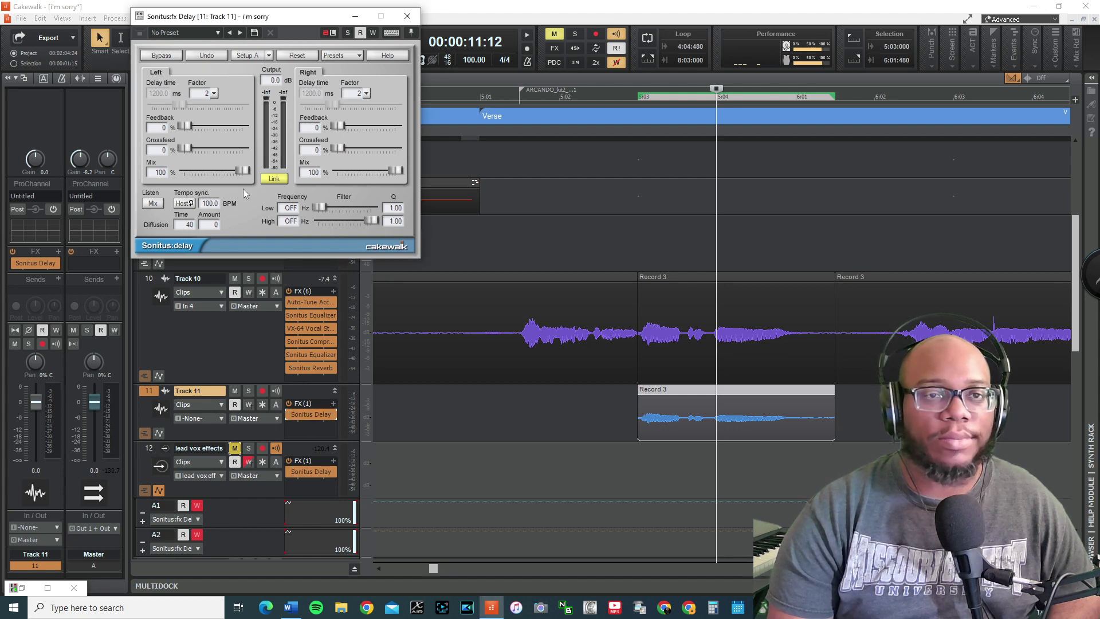
- Close the delay window, solo Tracks 10 and 11, and play the phrase from 5:03, then from 5:01
click(408, 17)
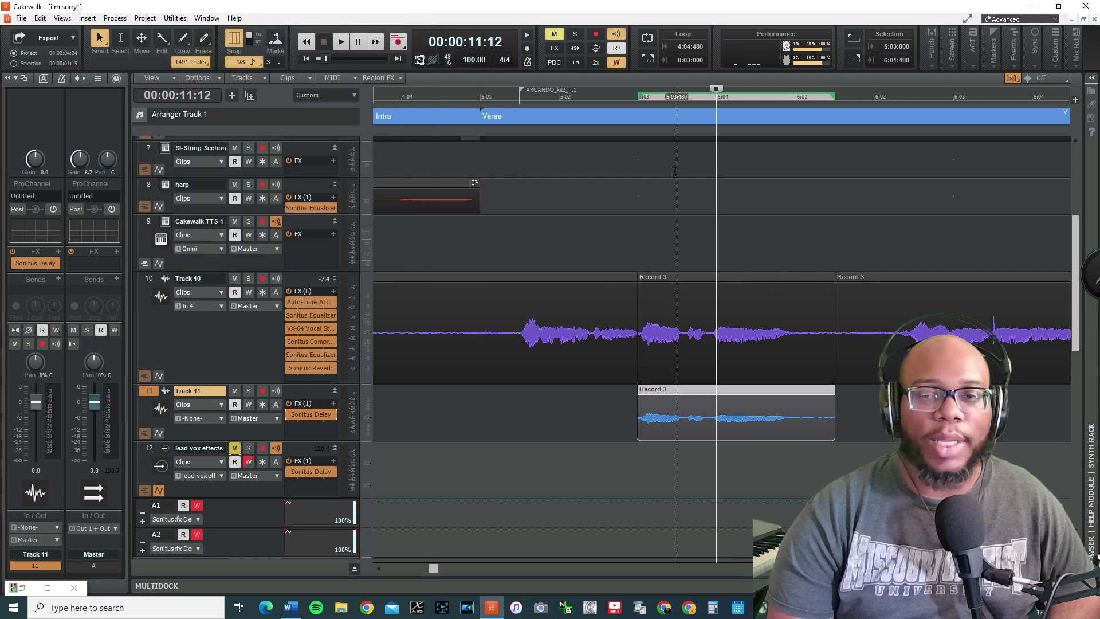
click(627, 98)
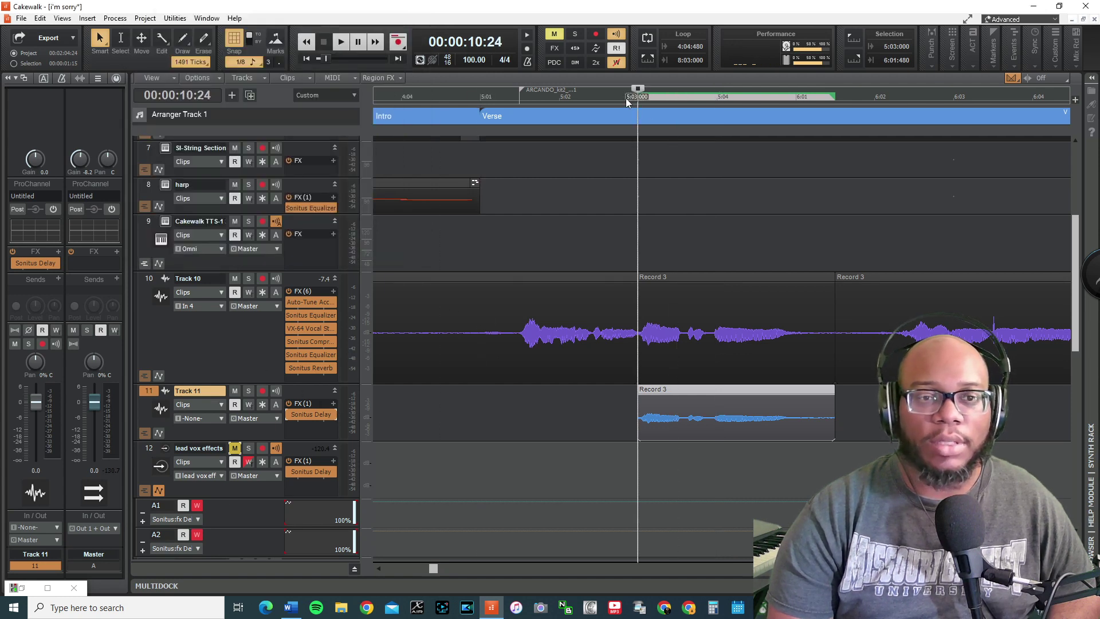
click(250, 278)
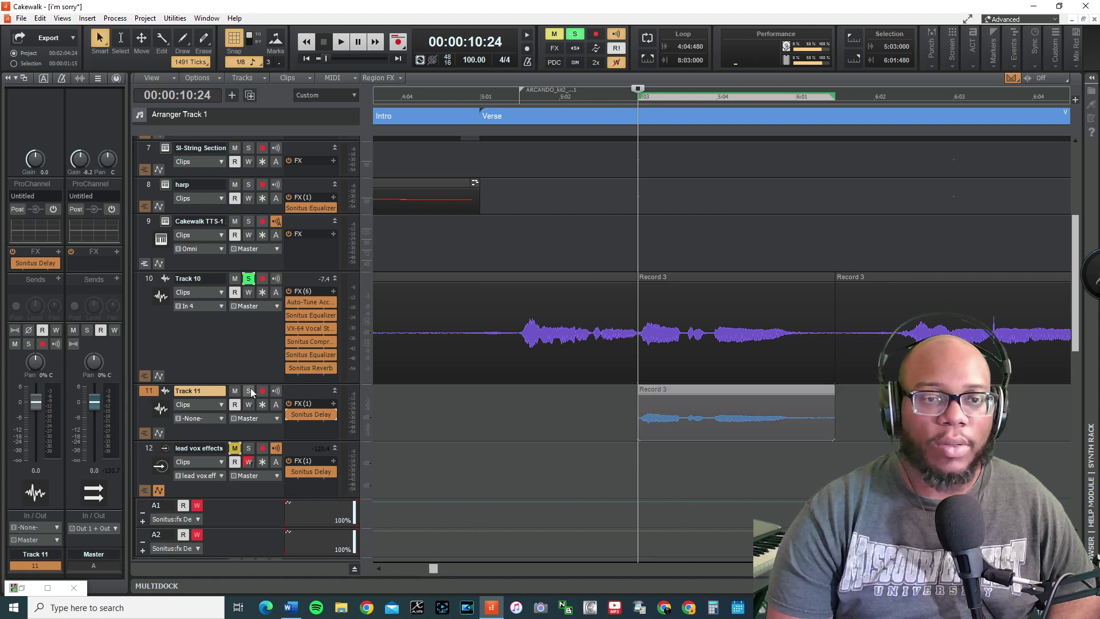
click(249, 392)
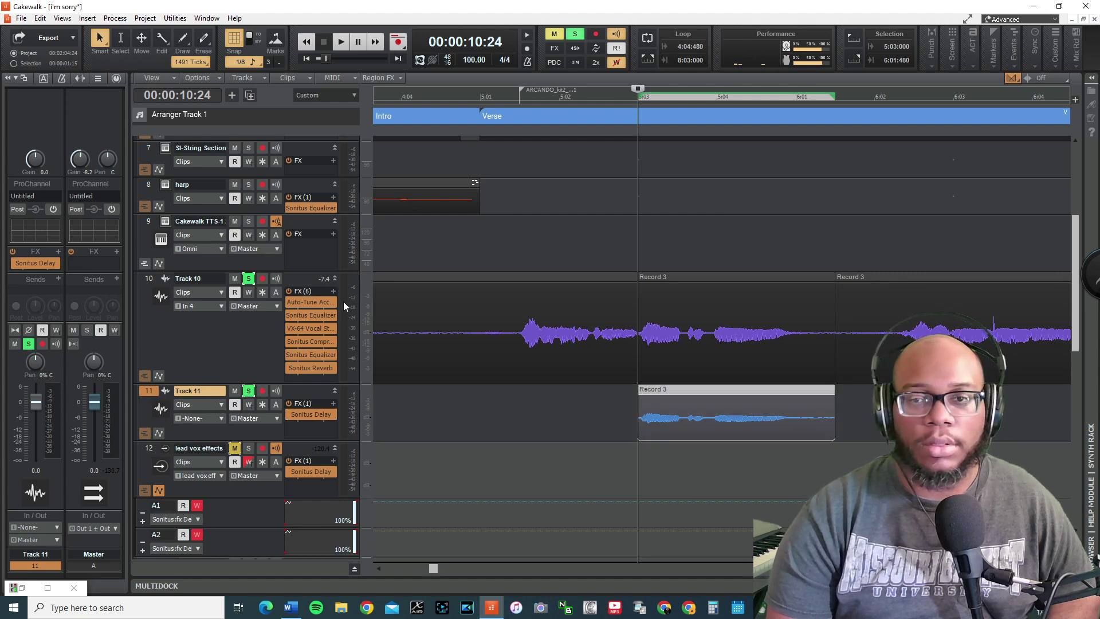
key(space)
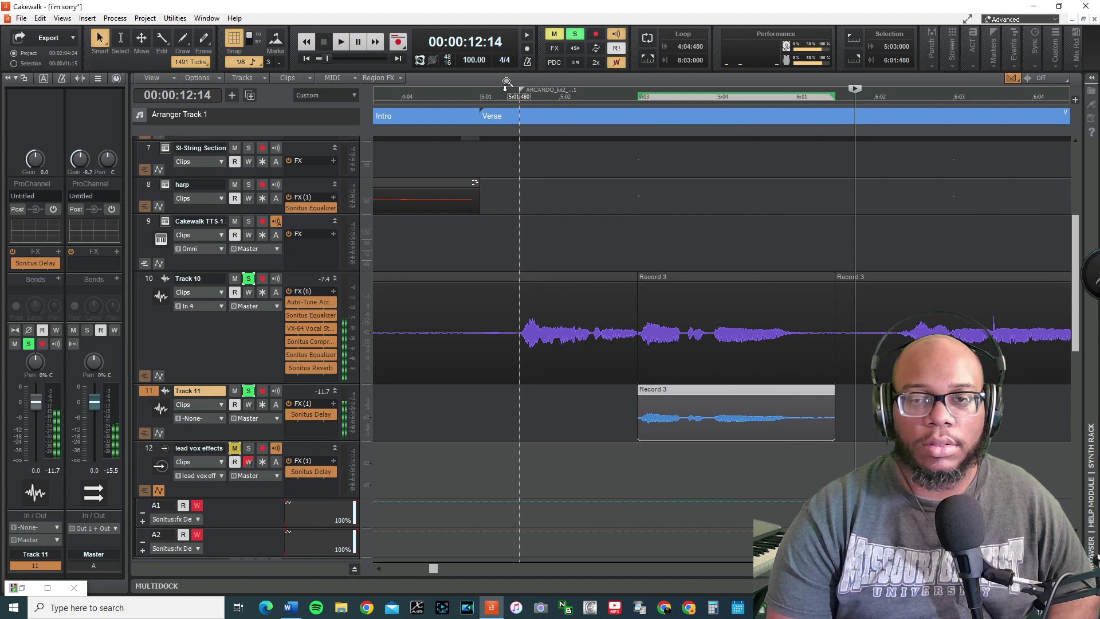
click(512, 99)
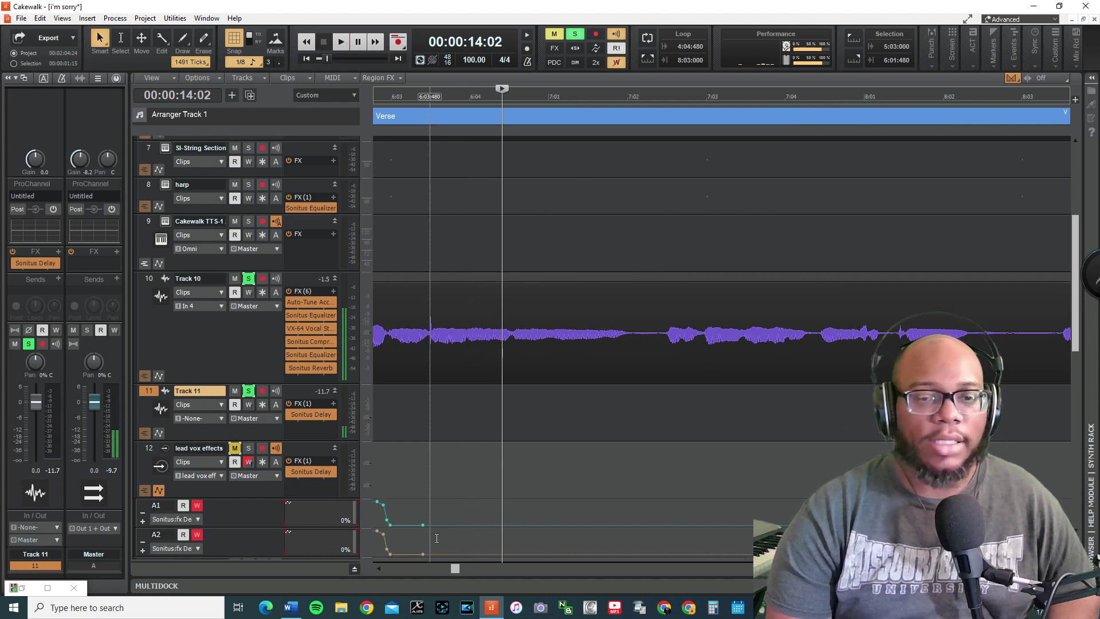
click(379, 568)
- Add a short fade-out and fade-in to the Record 3 clip on Track 11
drag(379, 568, 380, 568)
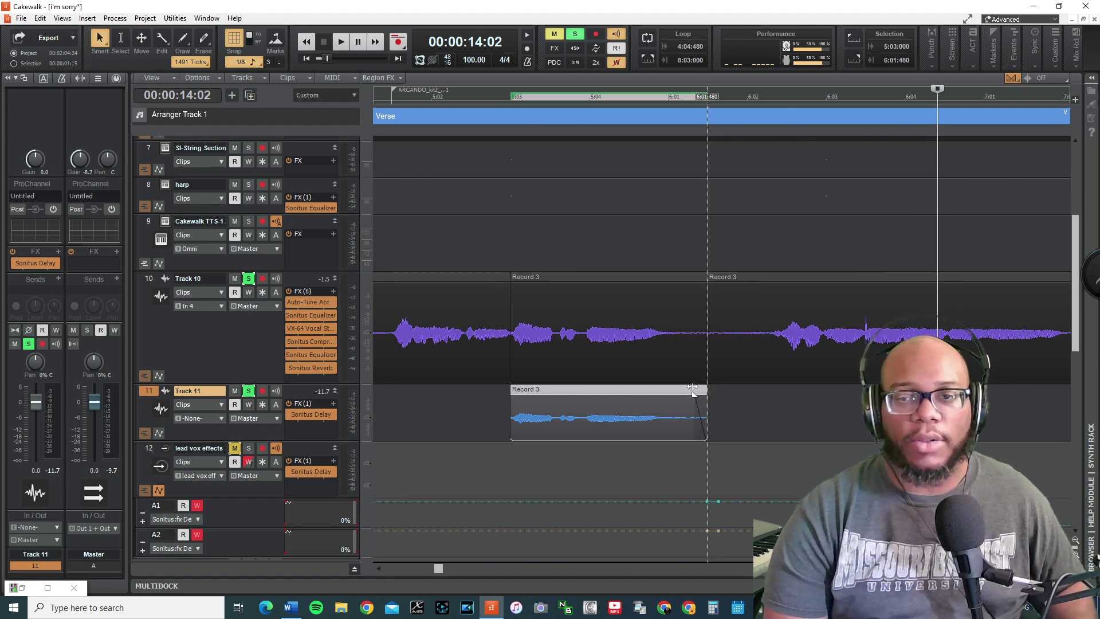
drag(706, 387, 680, 387)
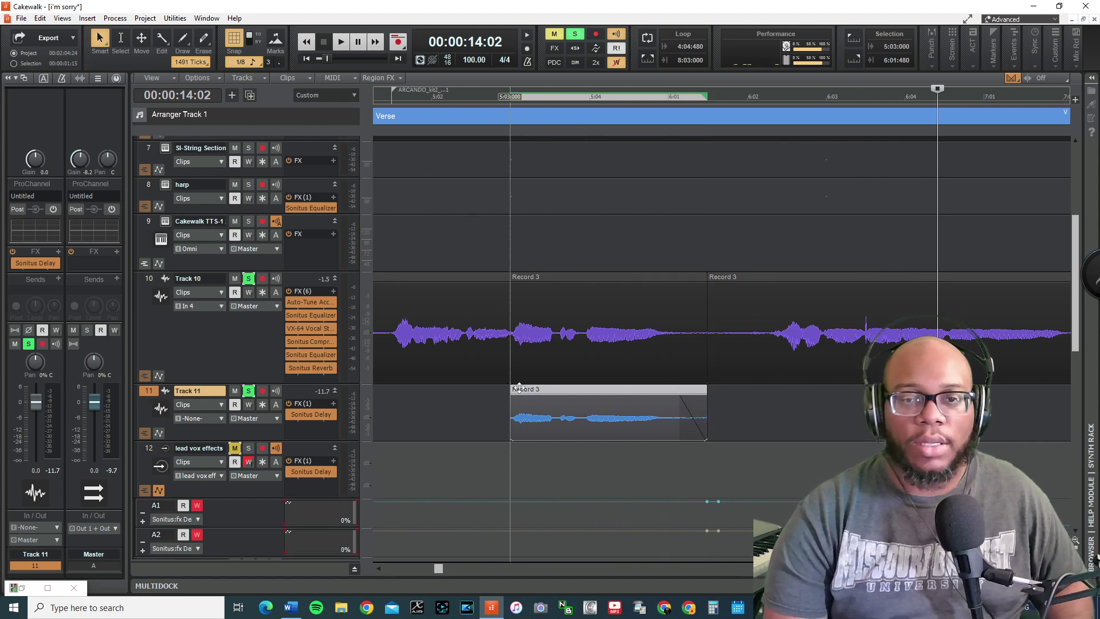
drag(511, 387, 522, 387)
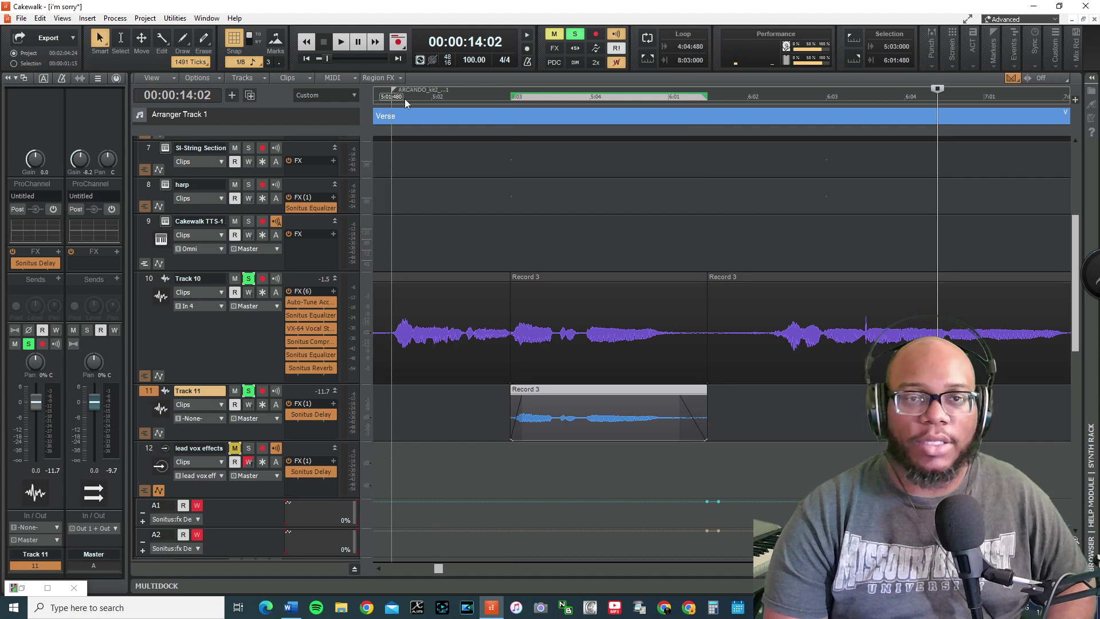
- Play the faded phrase from just before it, then deselect Track 11
click(387, 102)
key(space)
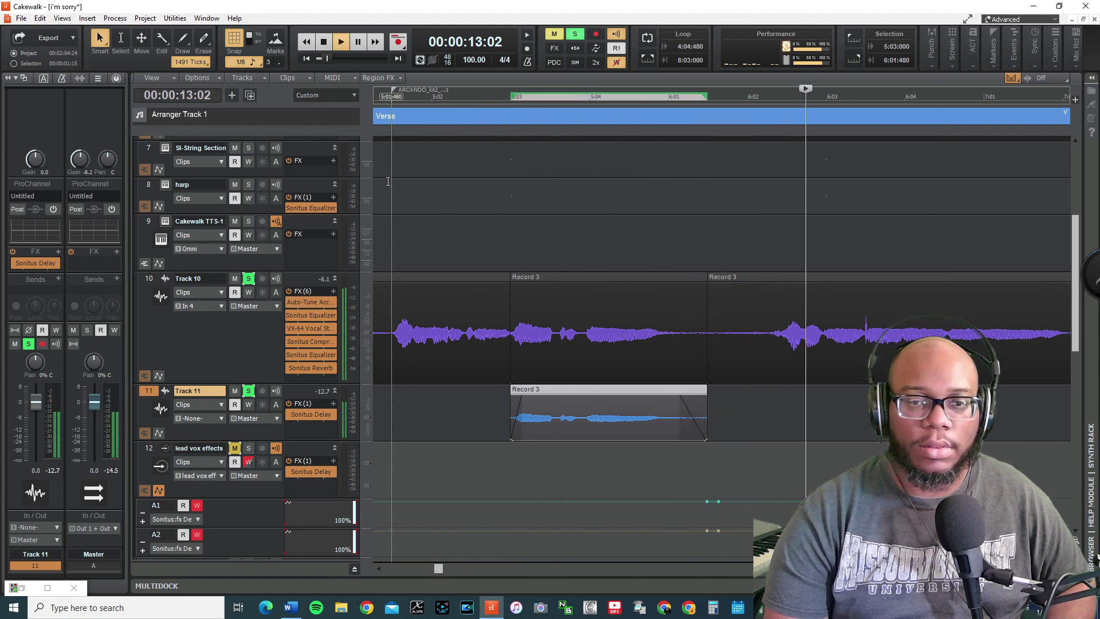
key(space)
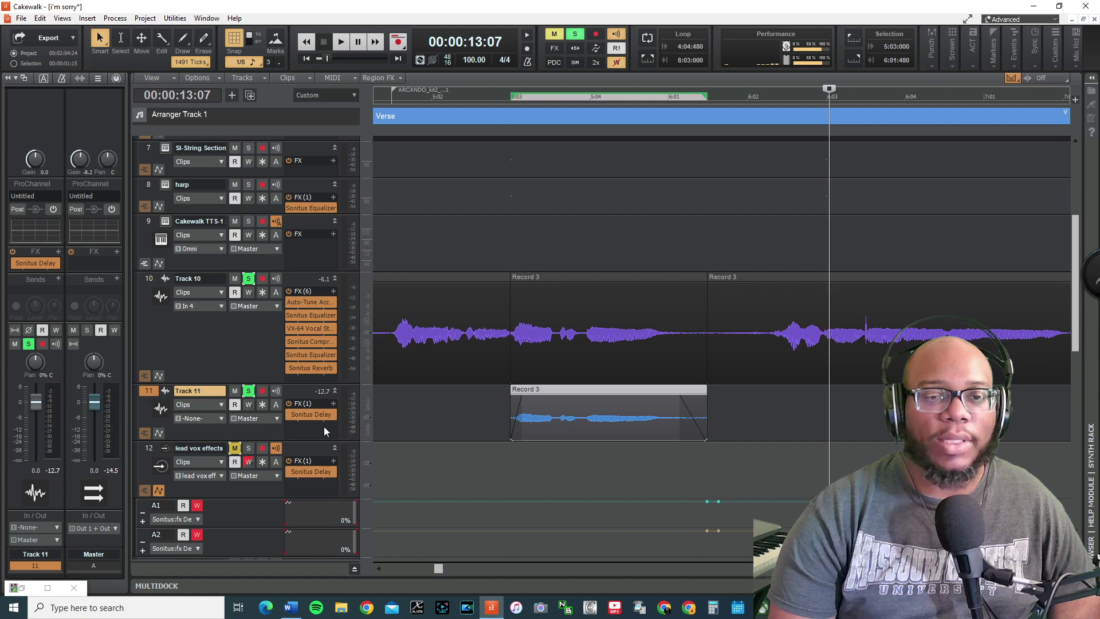
click(154, 392)
- Insert a Track 11 send to a New Stereo Bus (Bus E) and show the bus pane
click(149, 393)
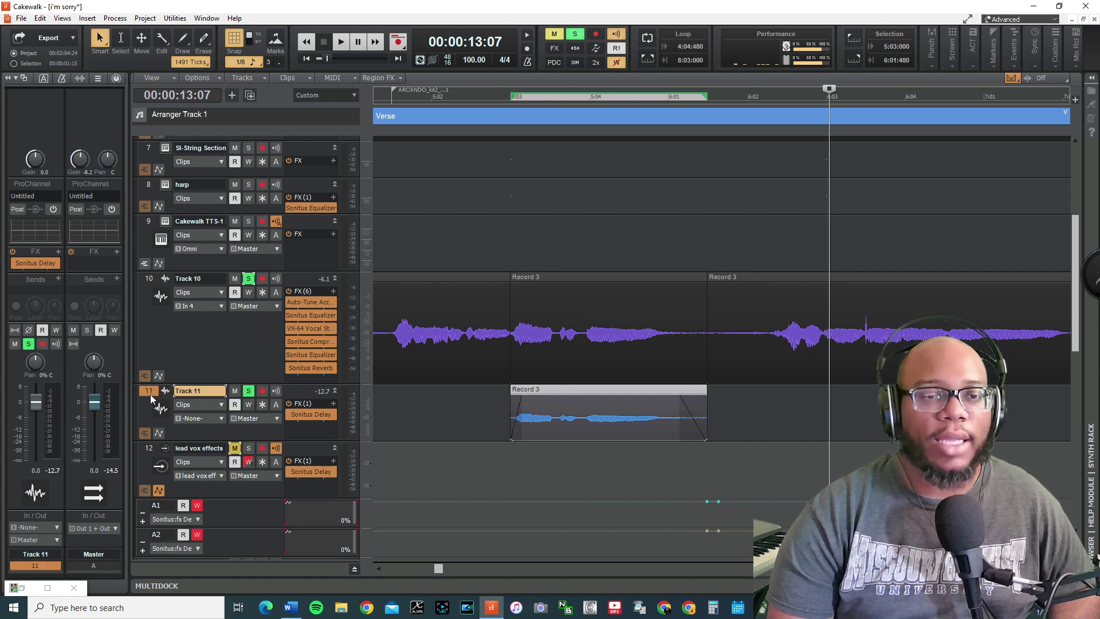
right_click(149, 404)
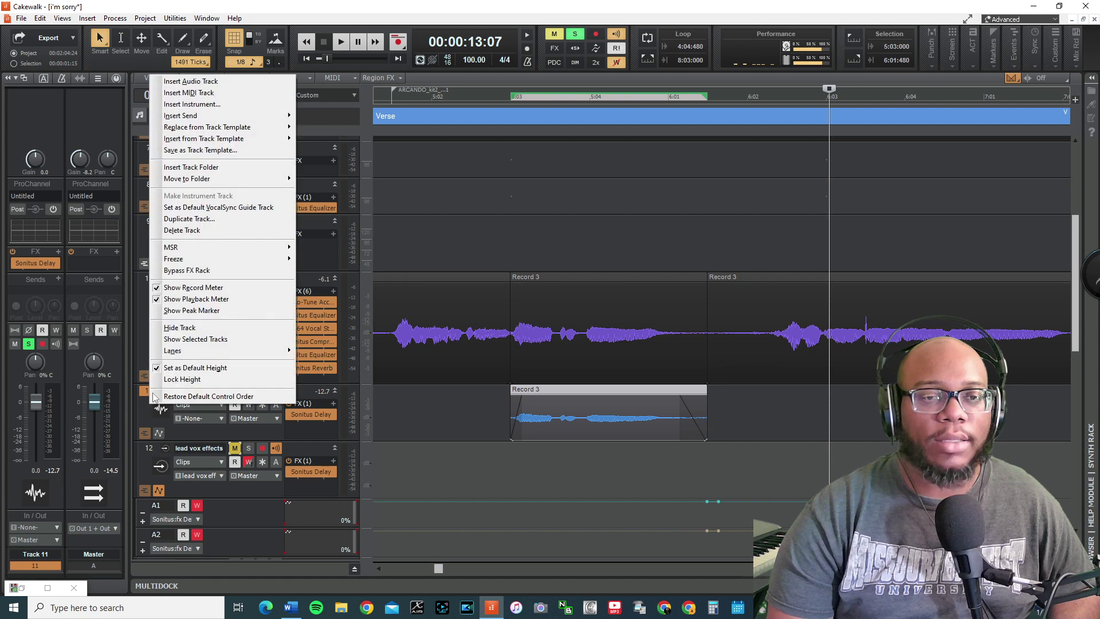
mouse_move(217, 123)
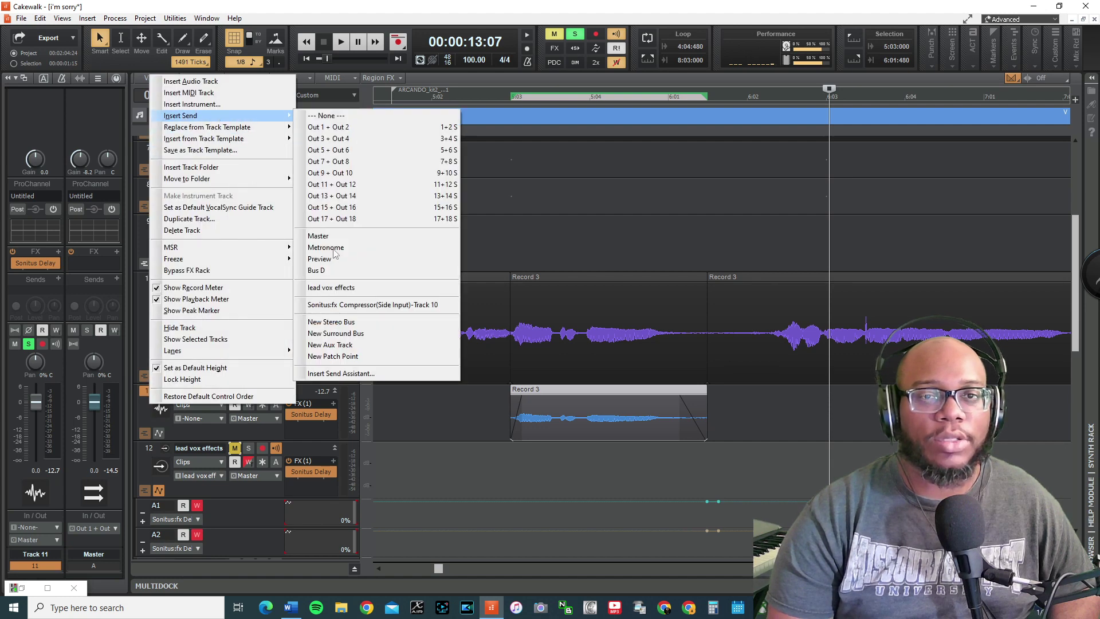
click(373, 321)
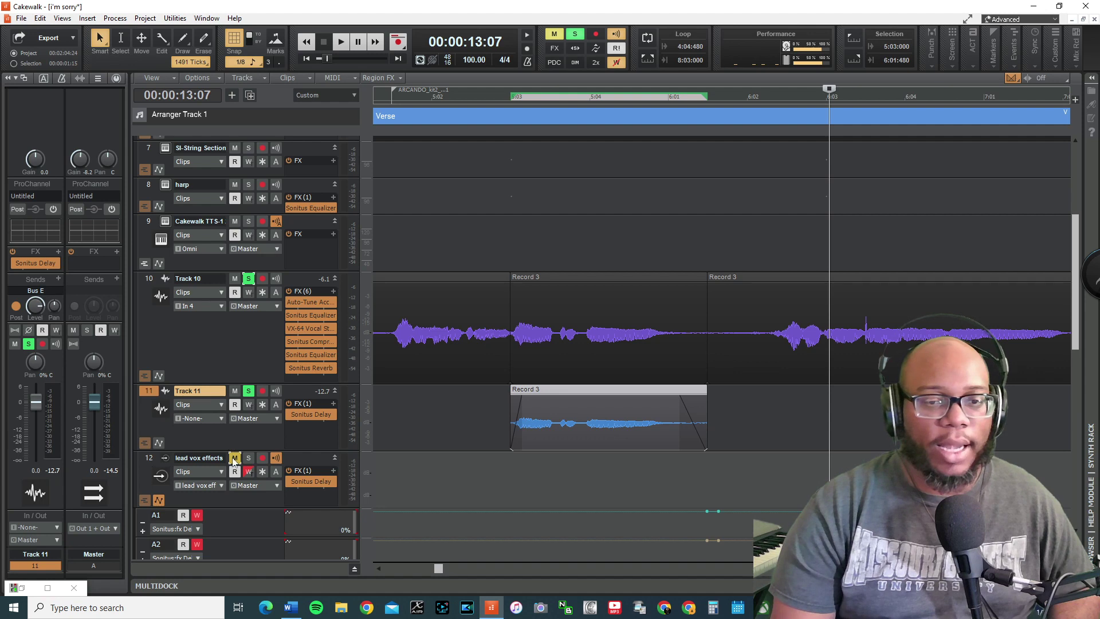
click(354, 569)
scroll(234, 523, down, 3)
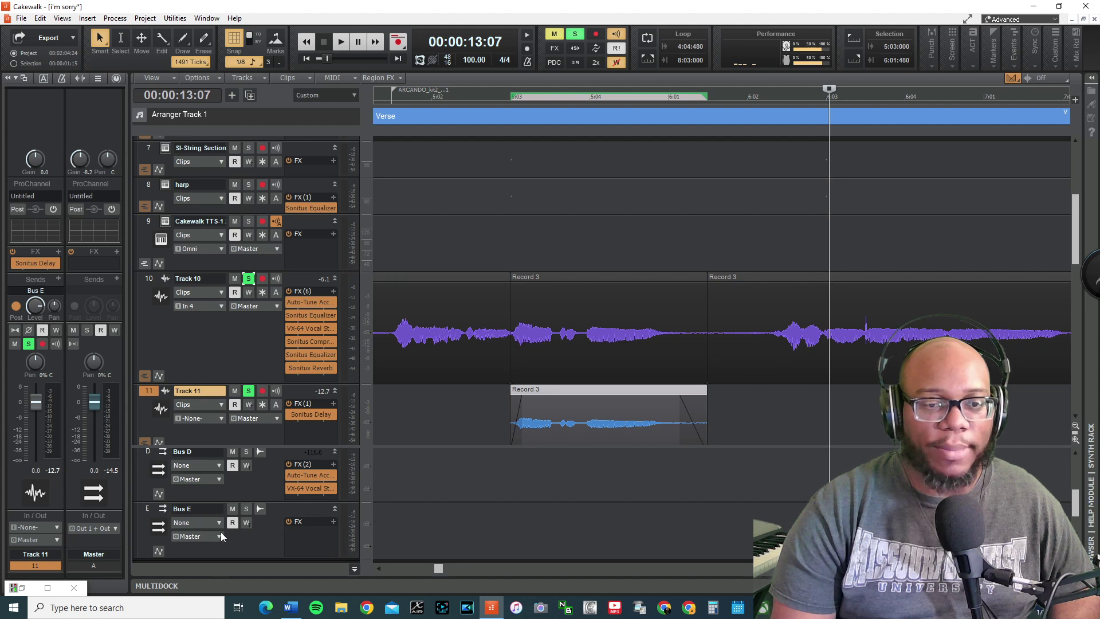
scroll(231, 535, down, 1)
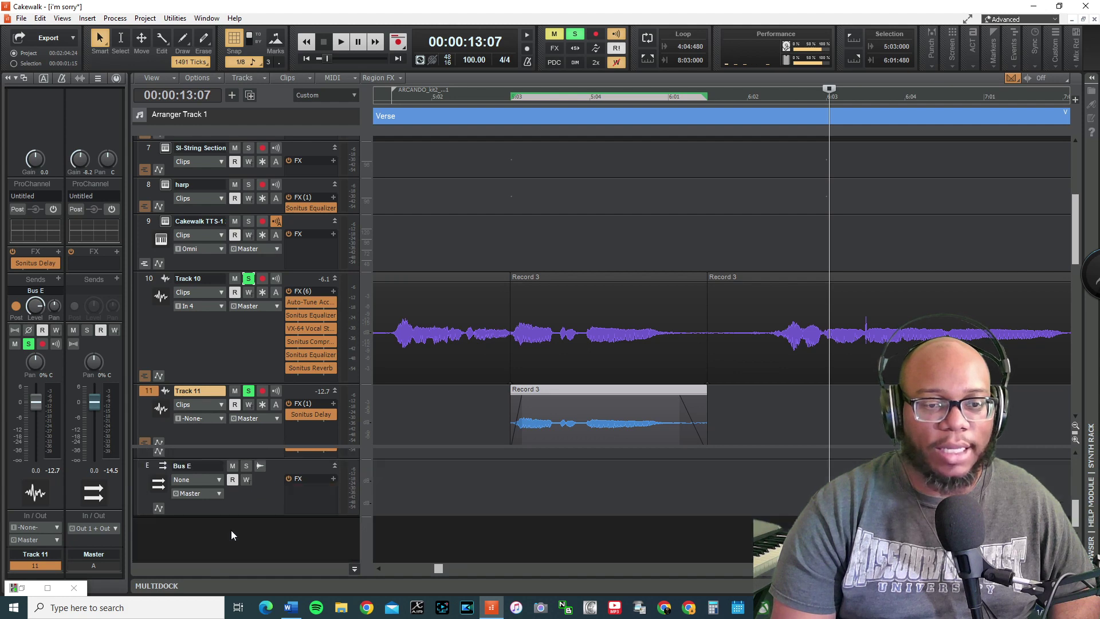
click(249, 391)
click(248, 391)
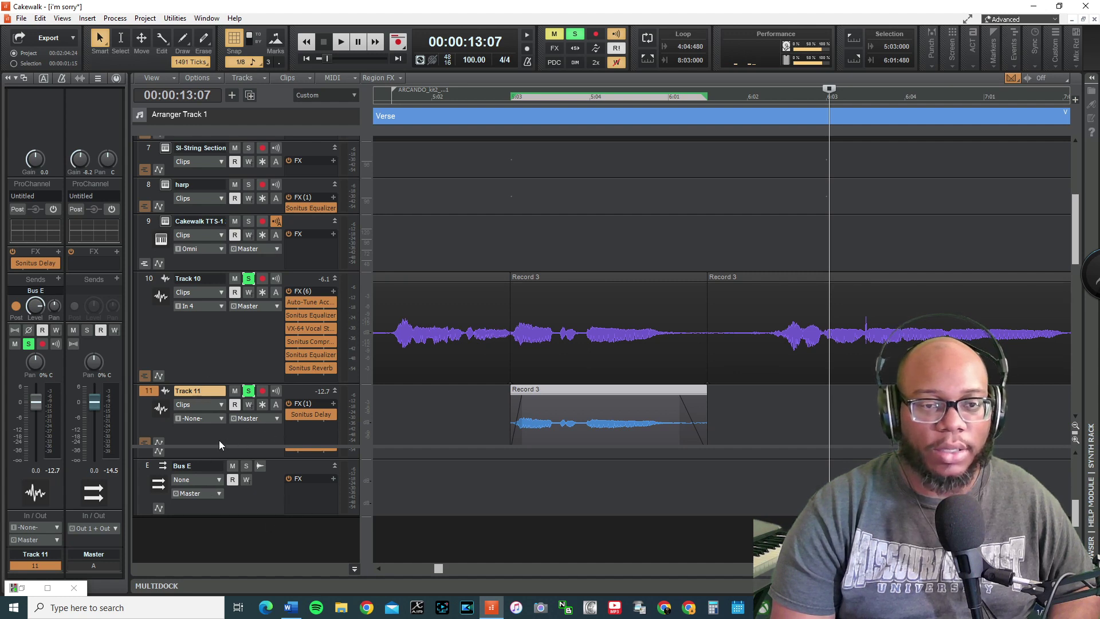
scroll(217, 440, down, 3)
click(156, 304)
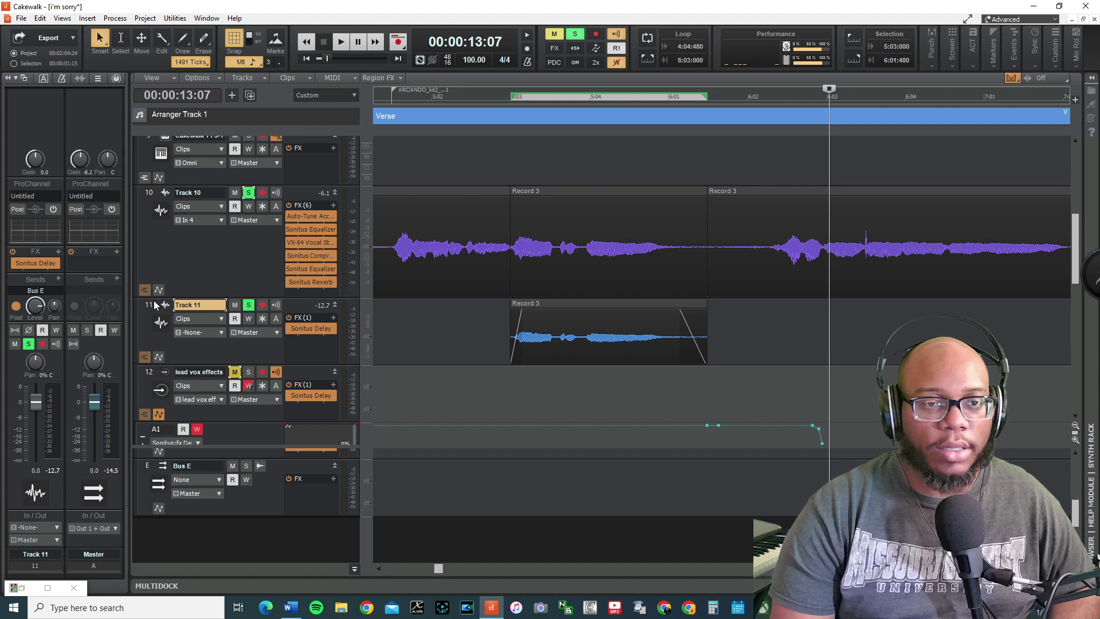
click(156, 305)
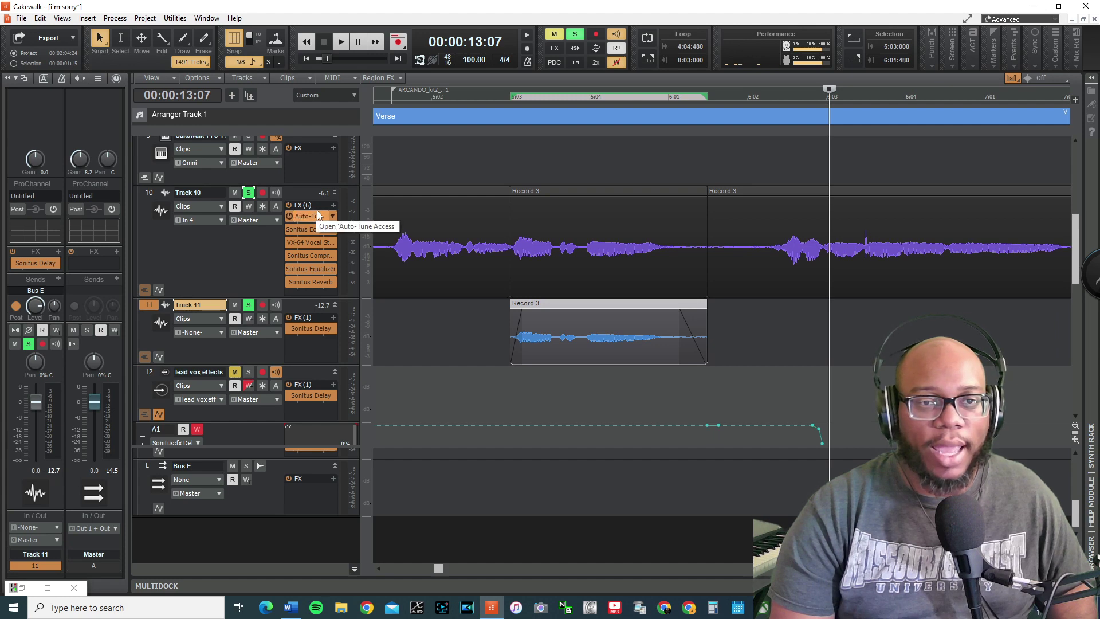
right_click(319, 496)
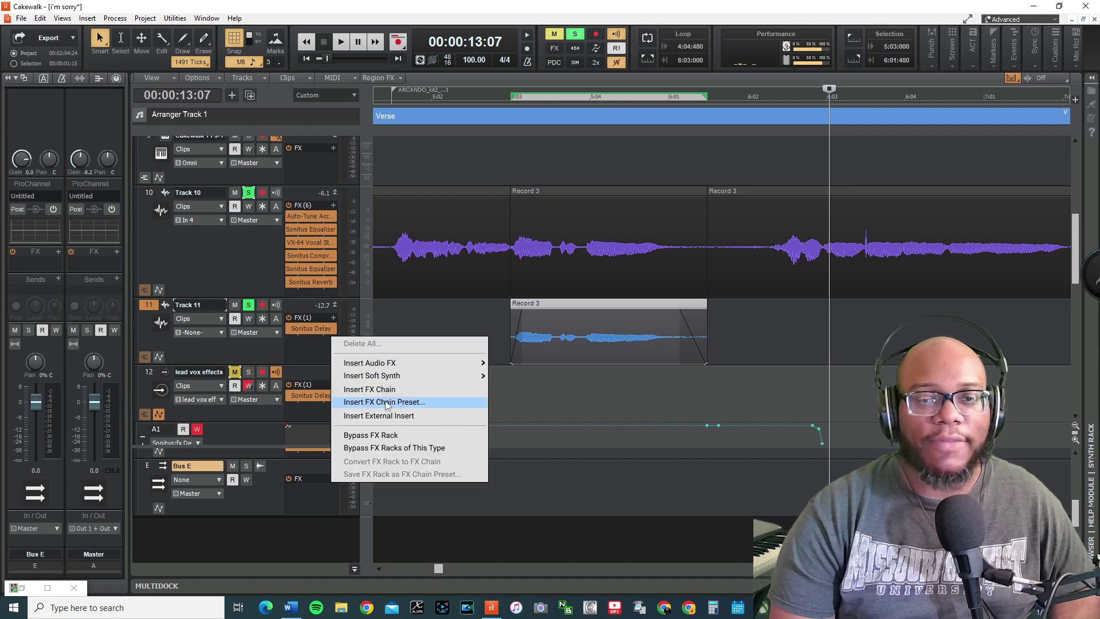
- Load the I'm Sorry Vox.fxc chain preset onto Bus E and move the Now marker back to 5:01
click(401, 401)
click(479, 303)
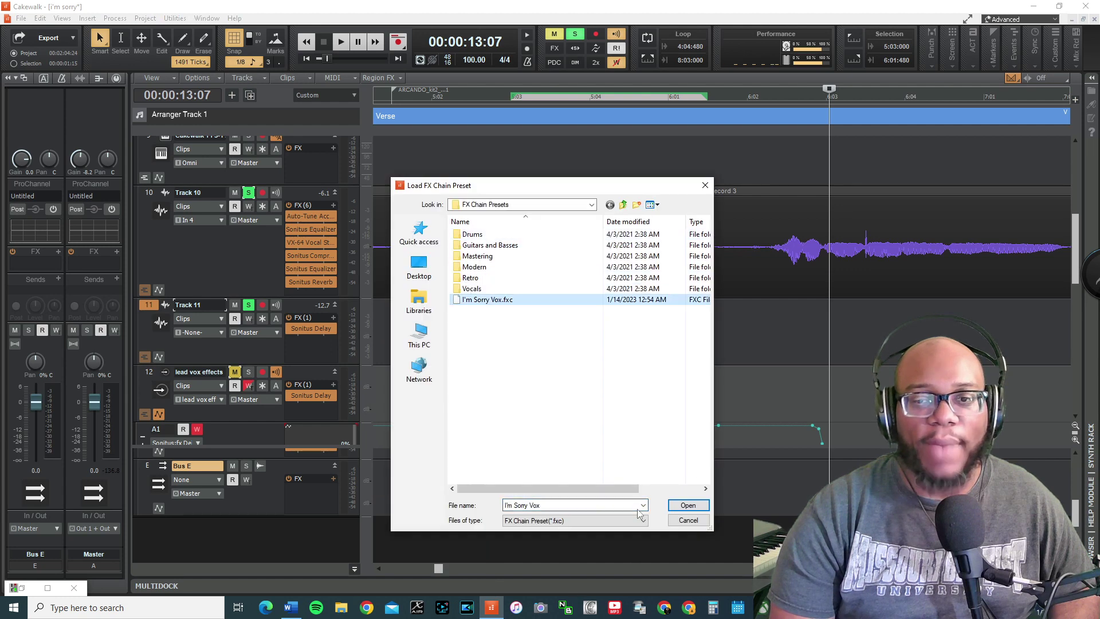
click(687, 505)
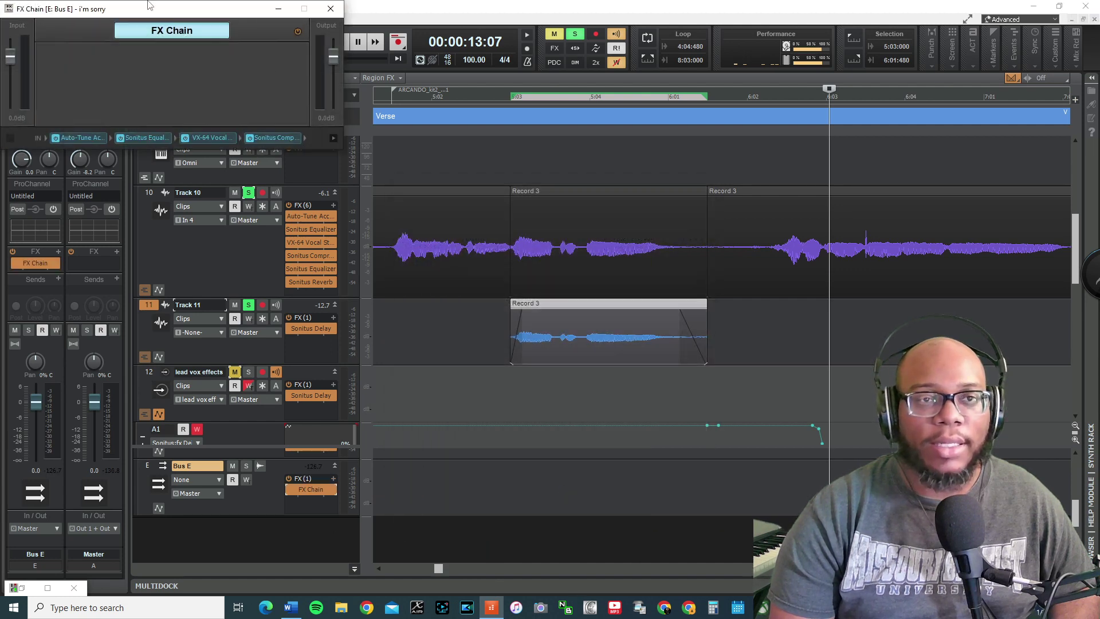
click(329, 8)
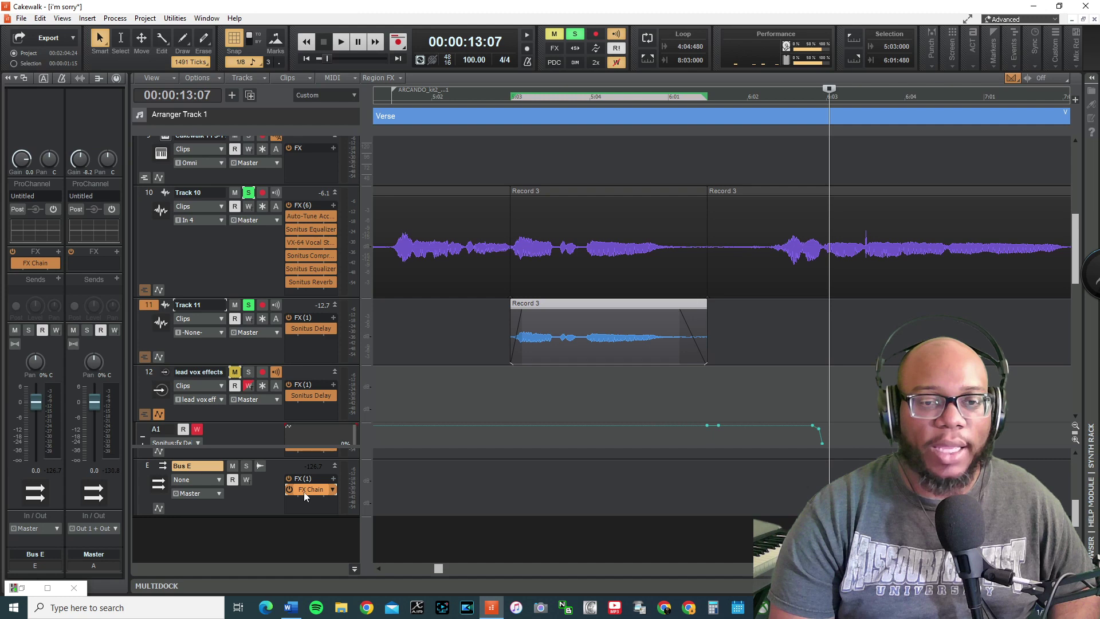
click(143, 466)
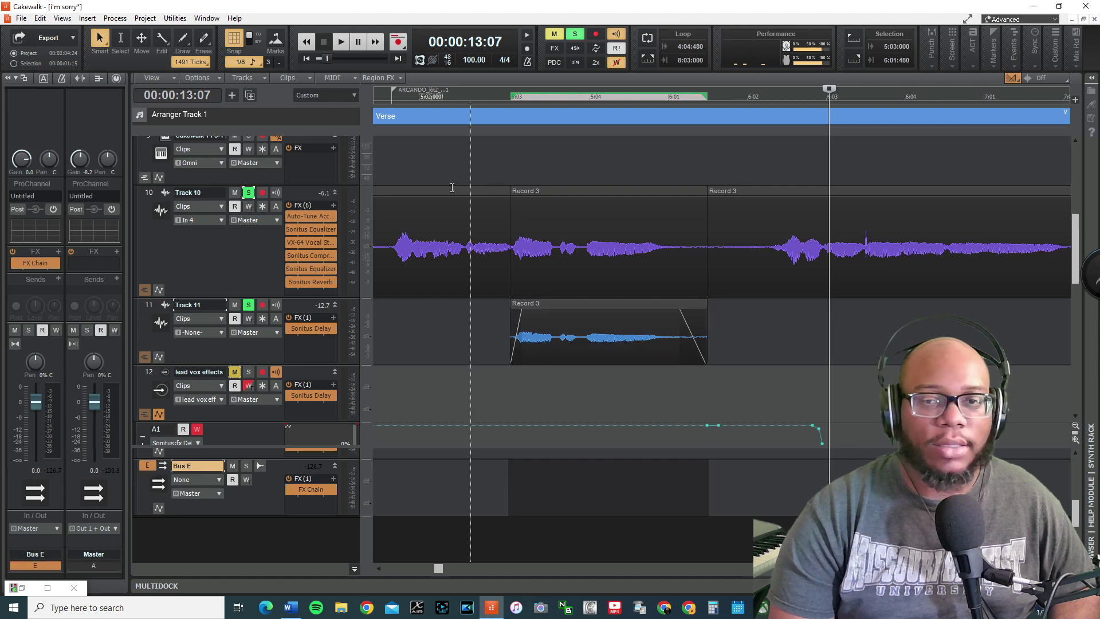
drag(500, 104, 391, 98)
- Play the phrase, then solo Bus E and replay it from just before the phrase
key(space)
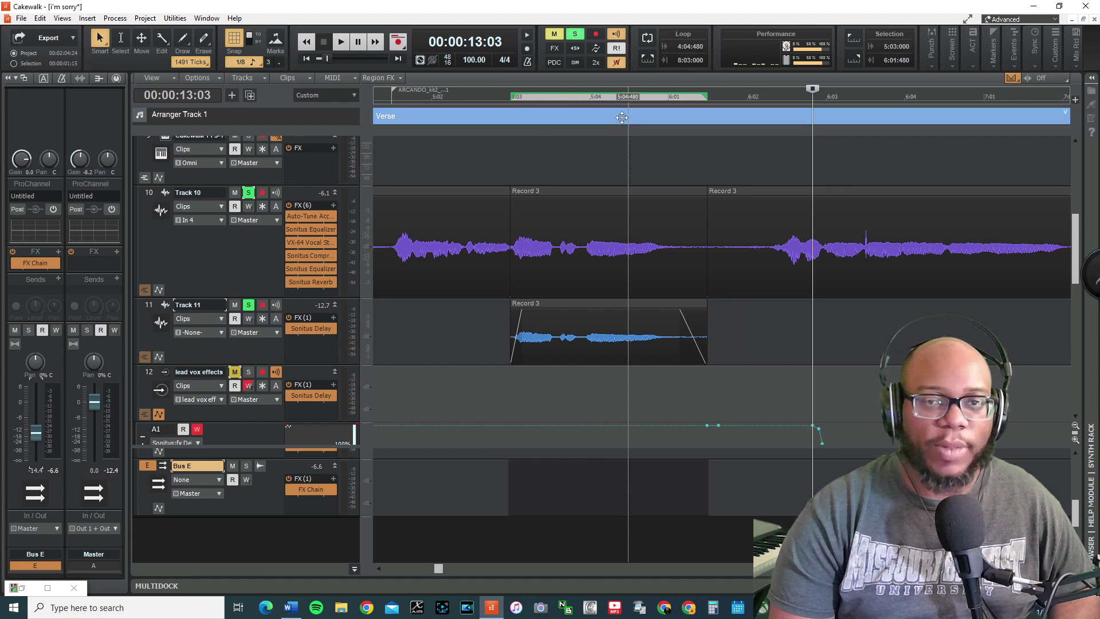
click(379, 101)
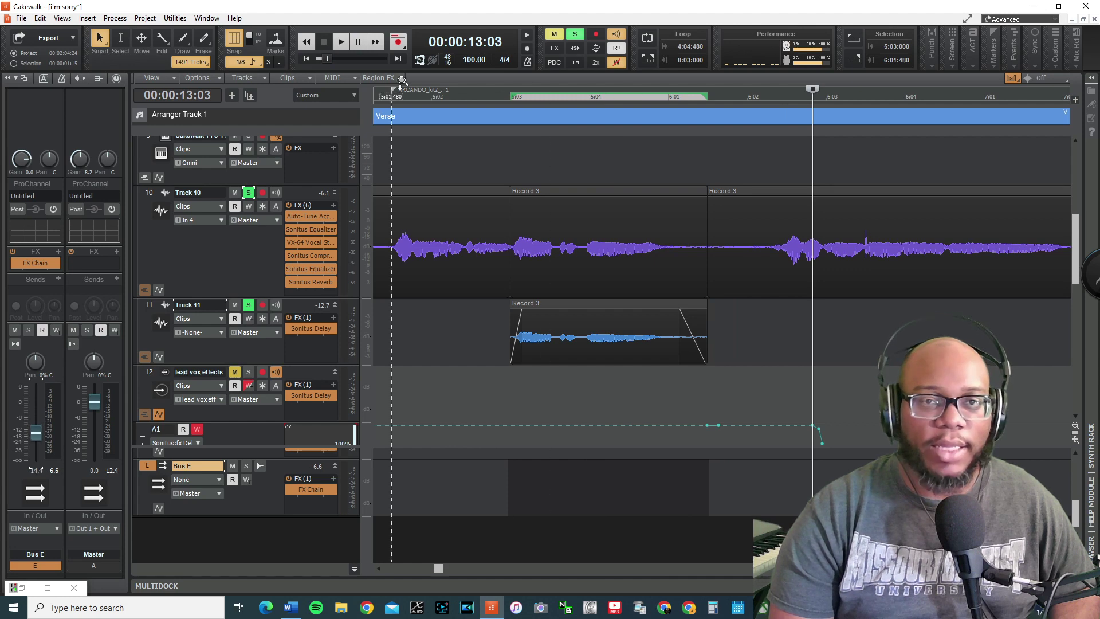
key(space)
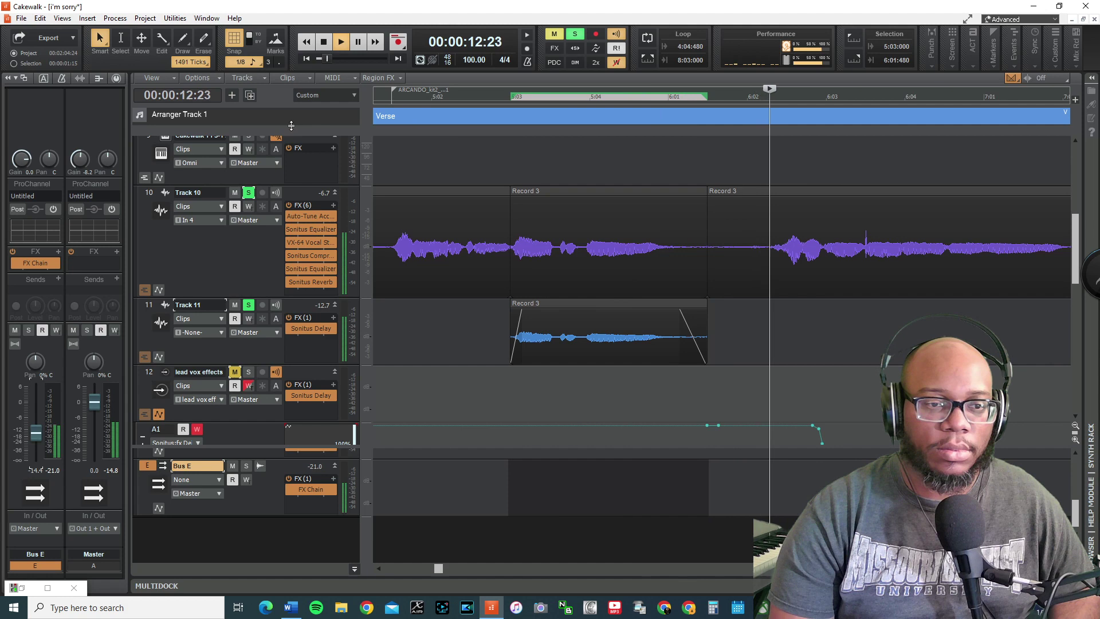
click(28, 331)
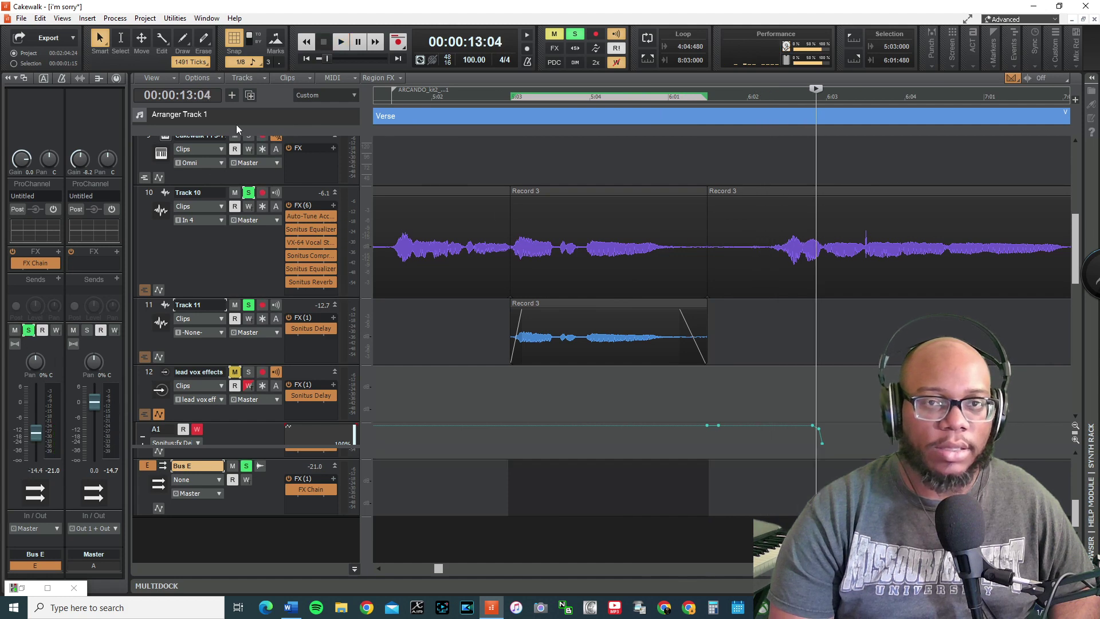
click(381, 101)
key(space)
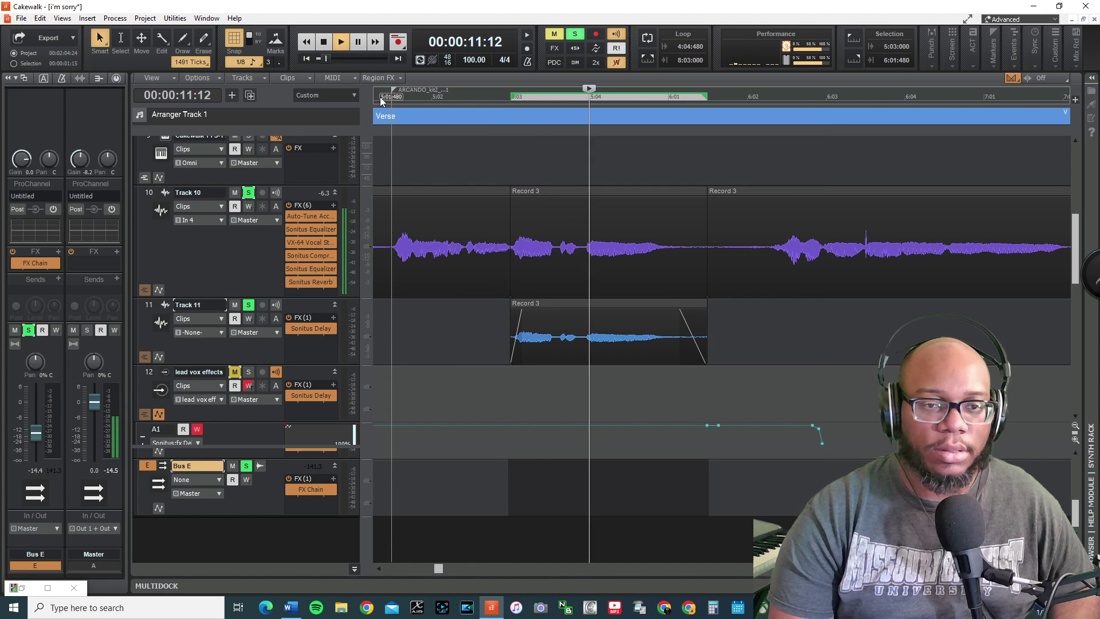
key(space)
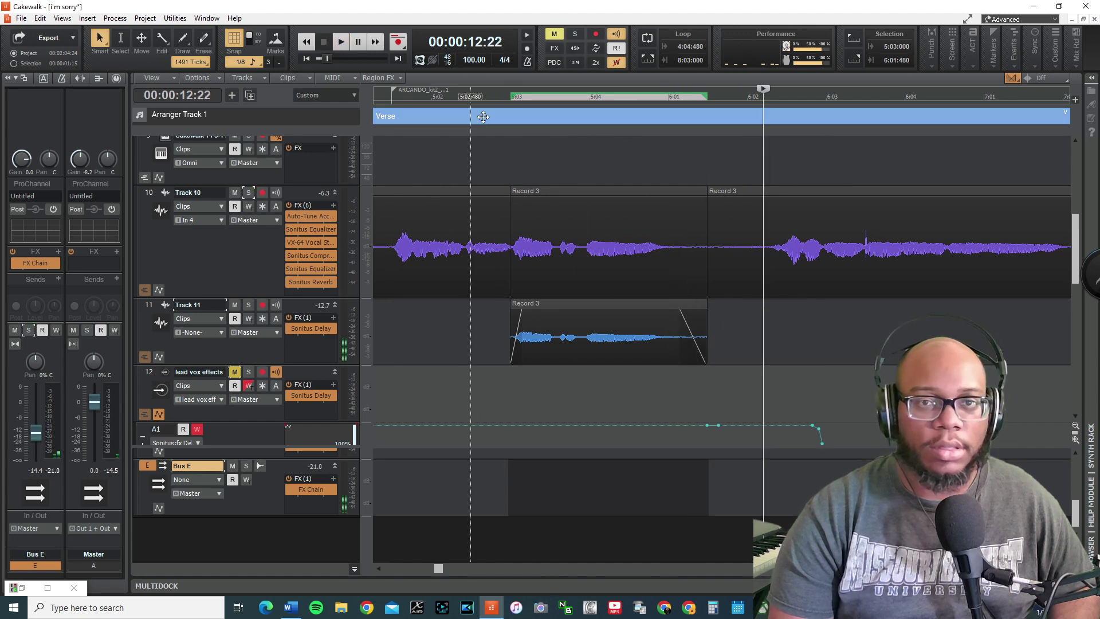
- Toggle Bus E's solo again, replay, and select Track 11 while playing from 5:03
click(245, 467)
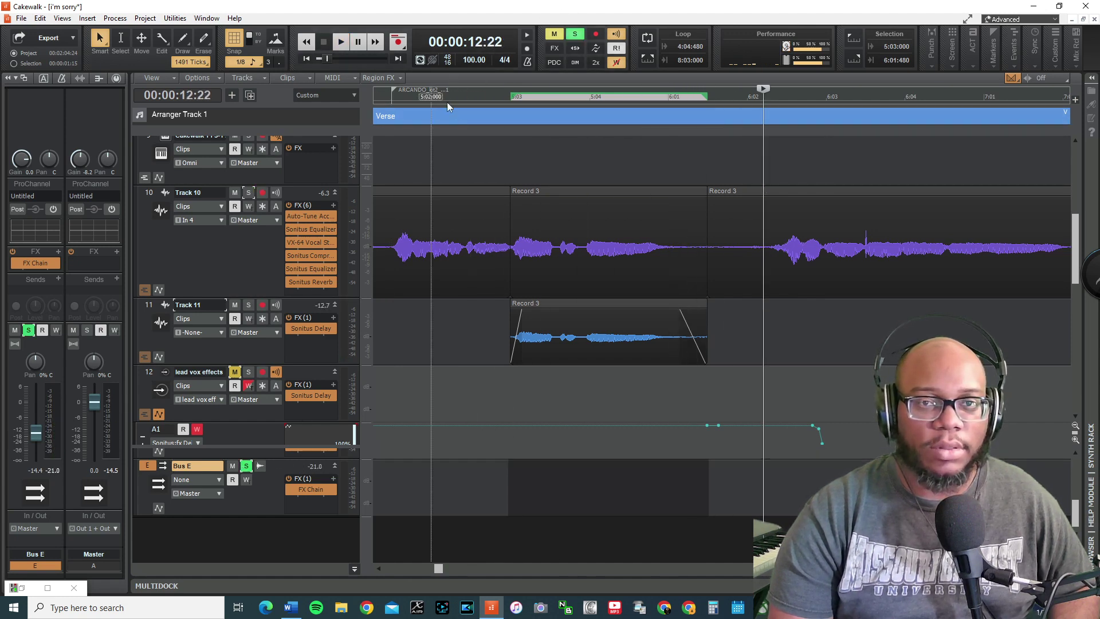
click(447, 102)
key(space)
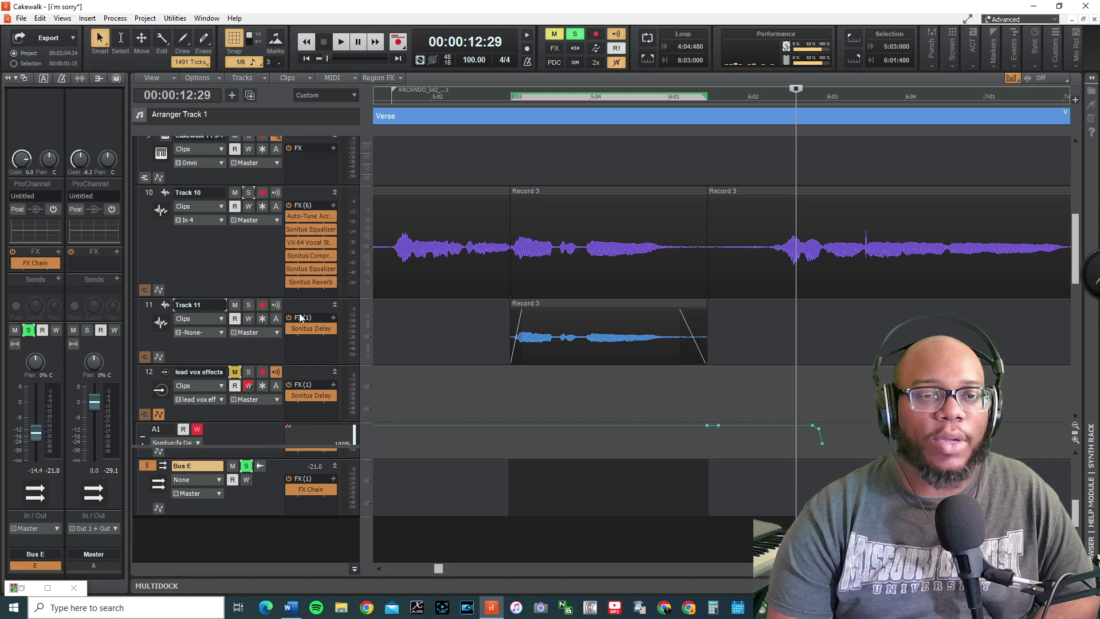
click(252, 307)
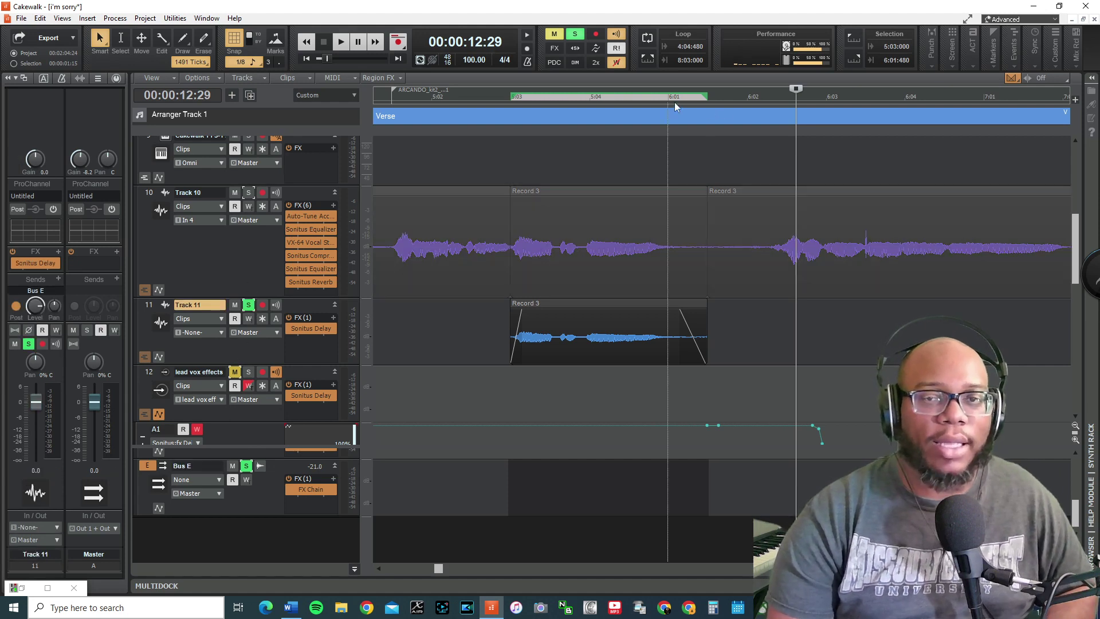
click(497, 100)
key(space)
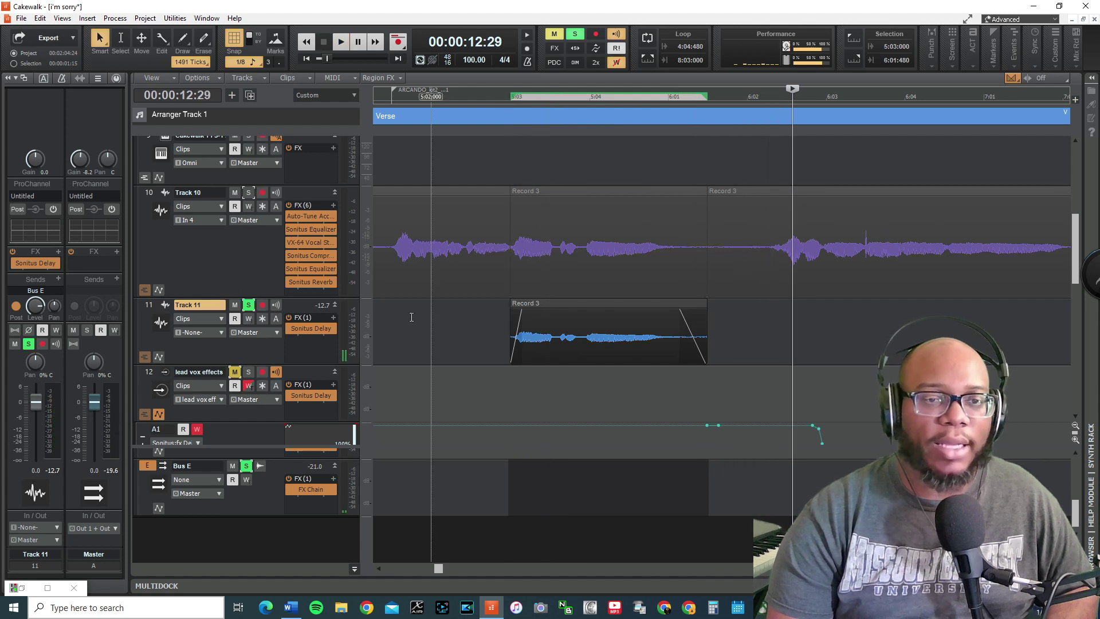
- Delete Track 11's Bus E send, set its Output to Bus E, and play from before the phrase
click(33, 292)
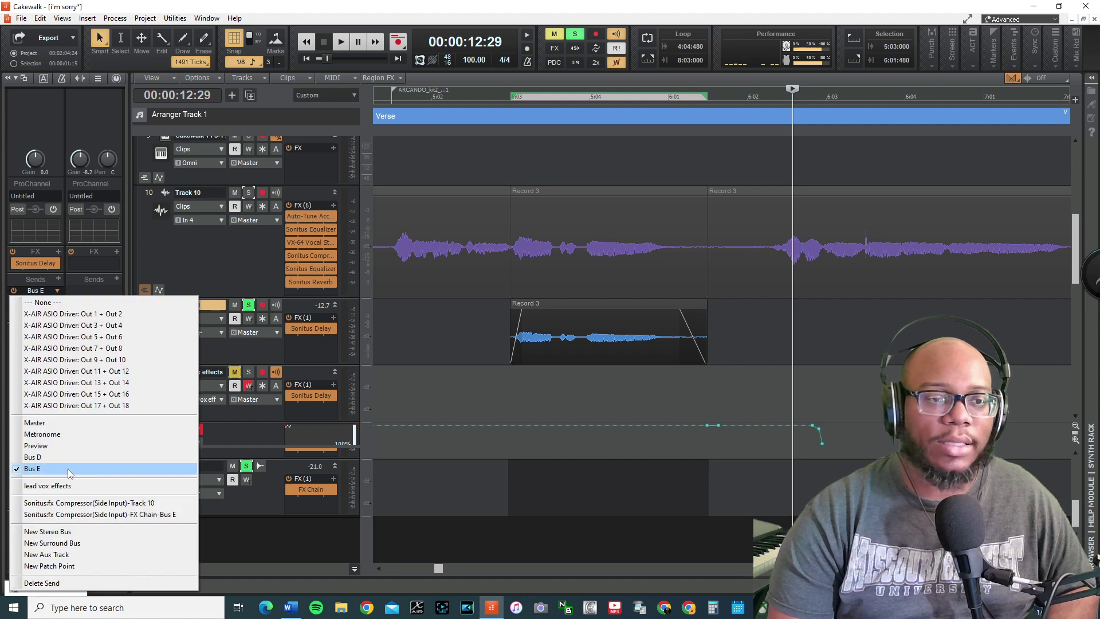
click(76, 584)
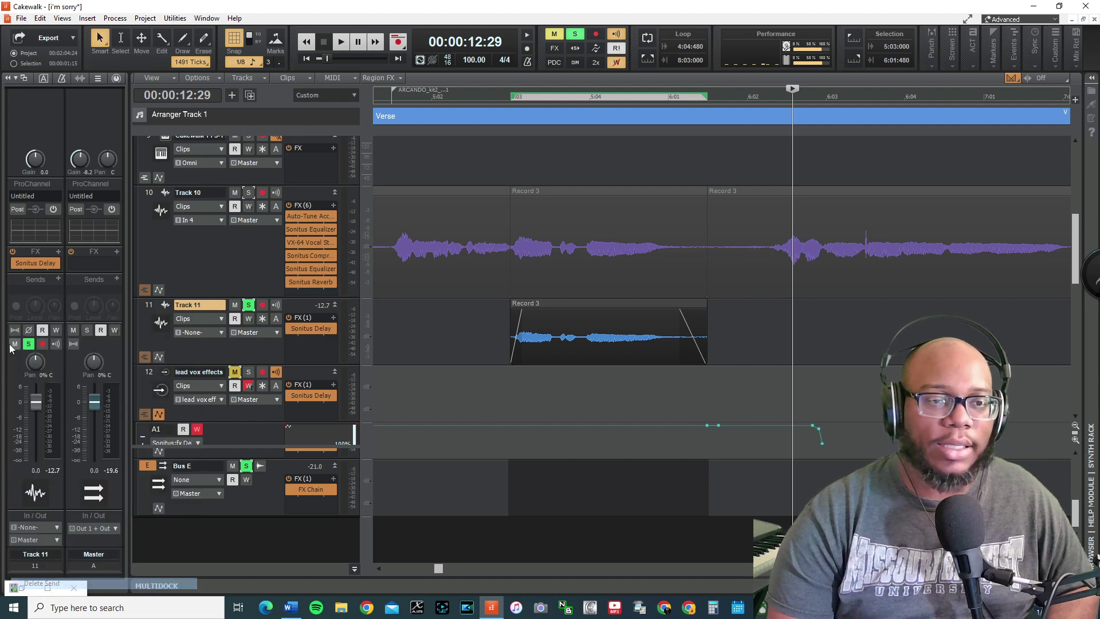
click(263, 333)
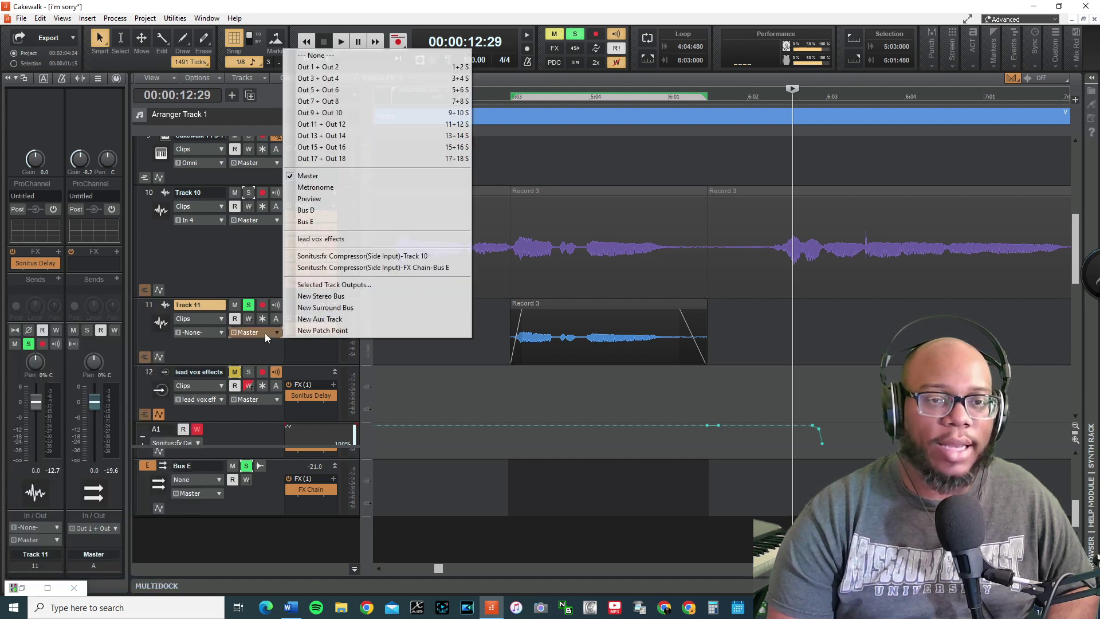
click(362, 221)
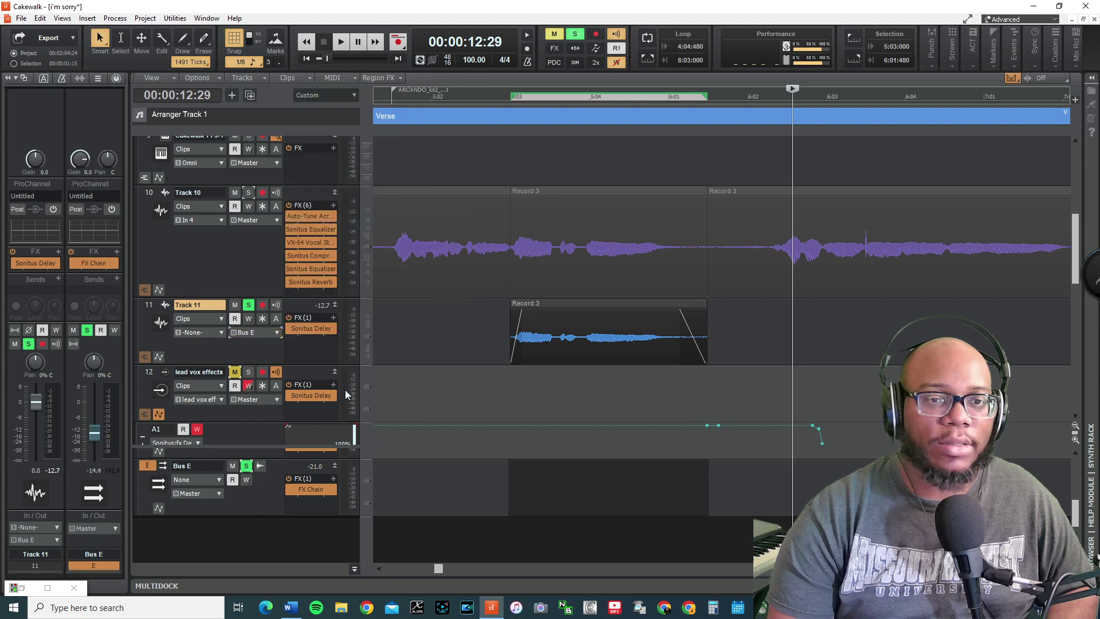
click(486, 103)
key(space)
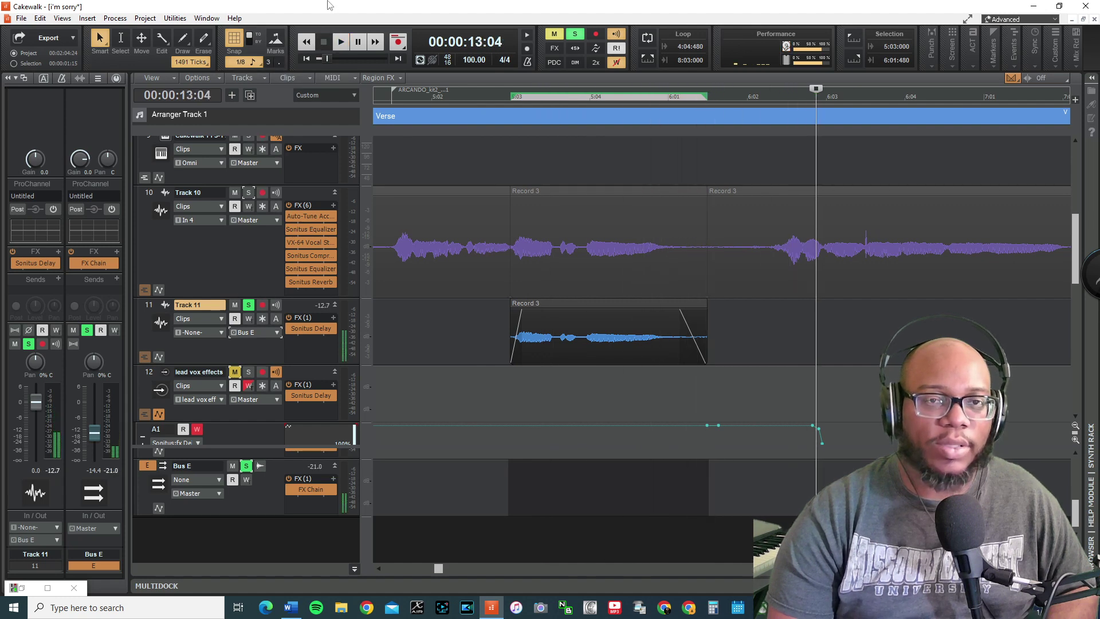
- Unsolo all tracks with the global Solo button and play from 9:27 in the full mix
click(574, 34)
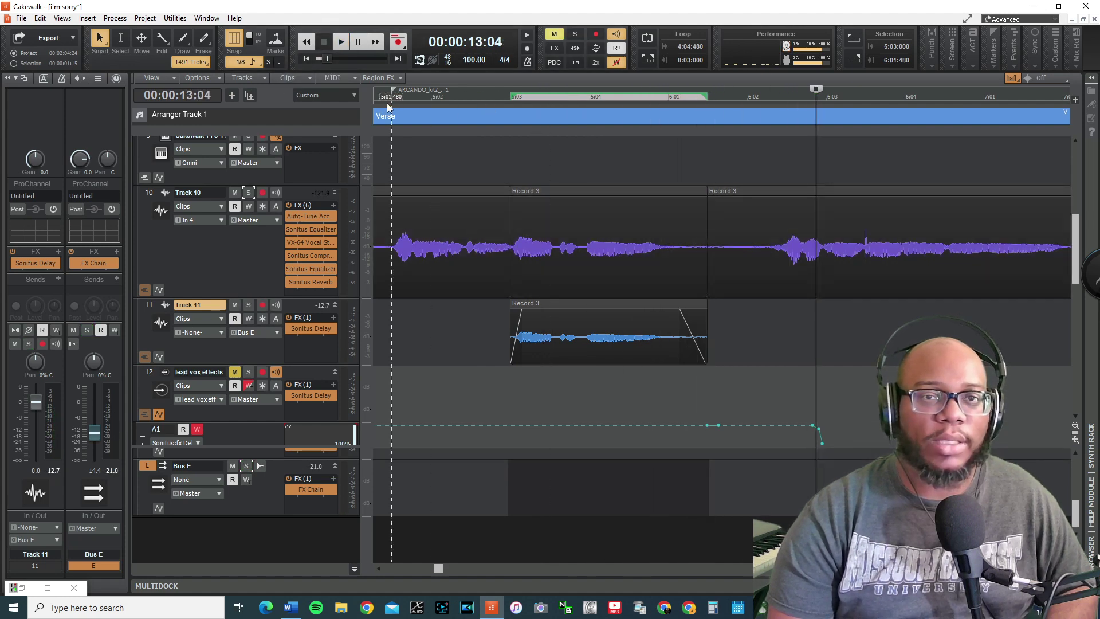
click(389, 103)
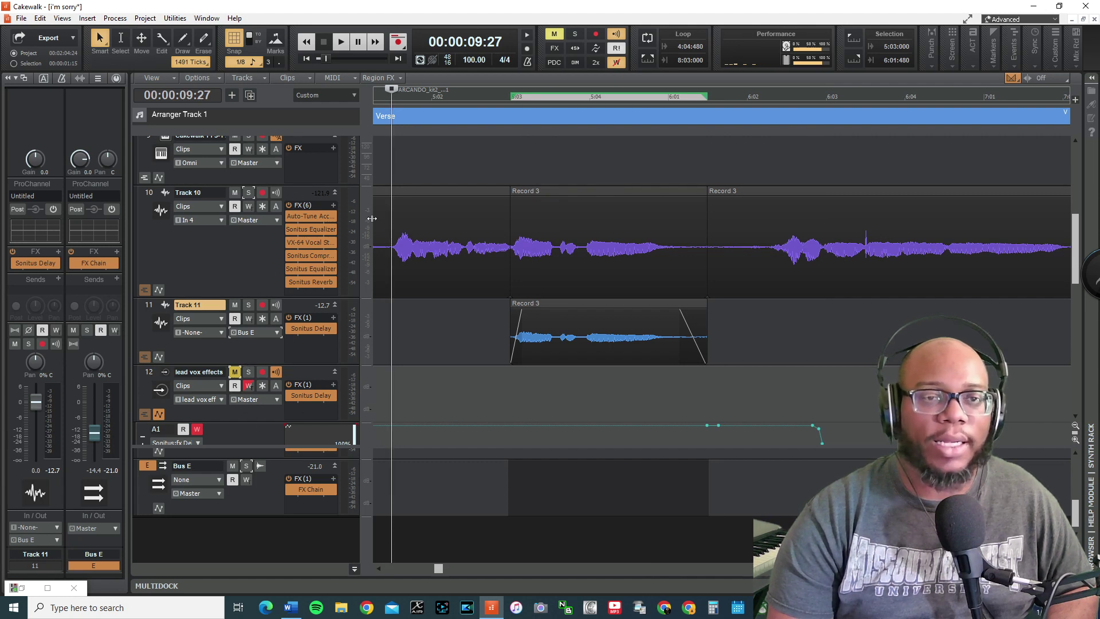
key(space)
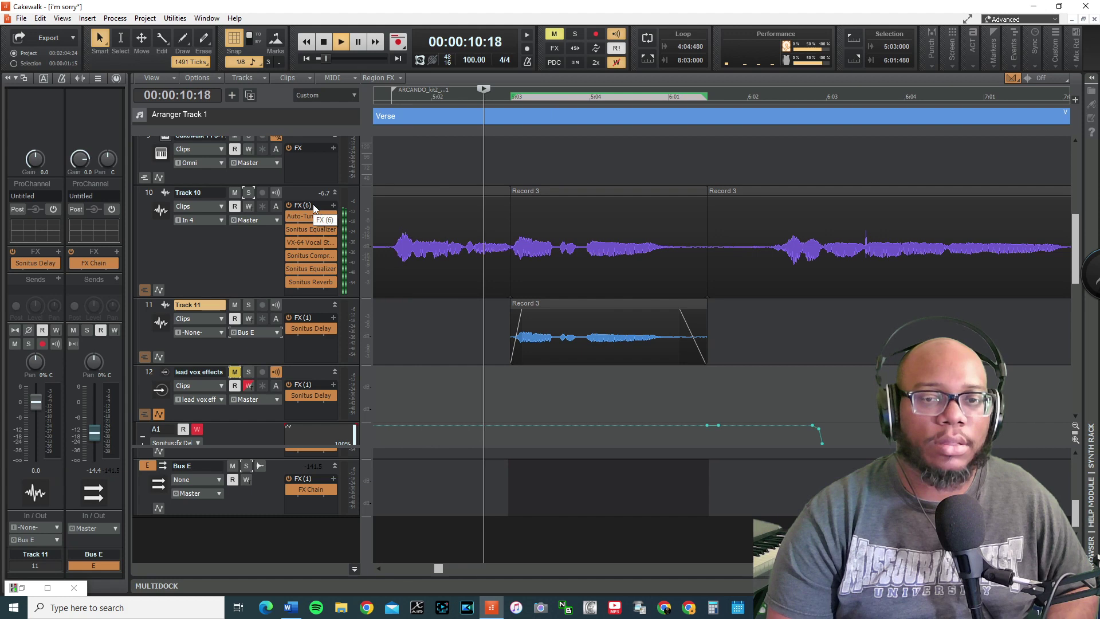